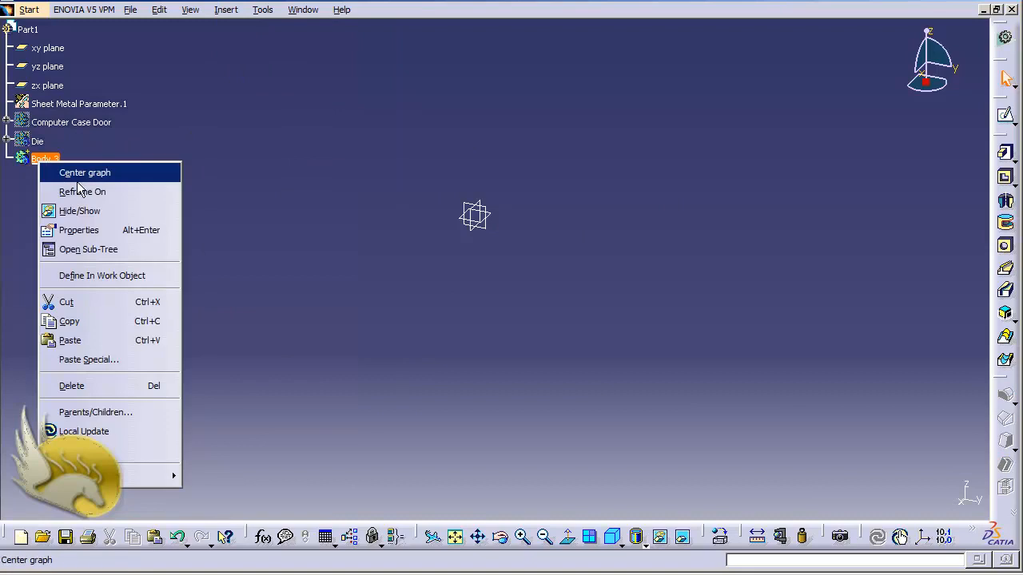
Rename the Body.3 body as Punch
{"action": "left_click", "coordinate": [103, 231]}
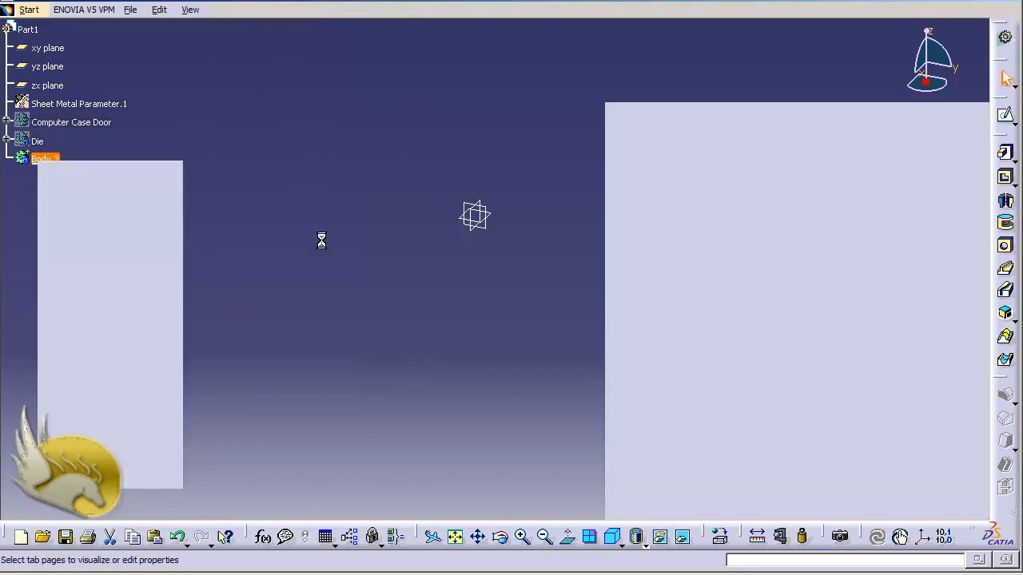
{"action": "type", "text": "Pu"}
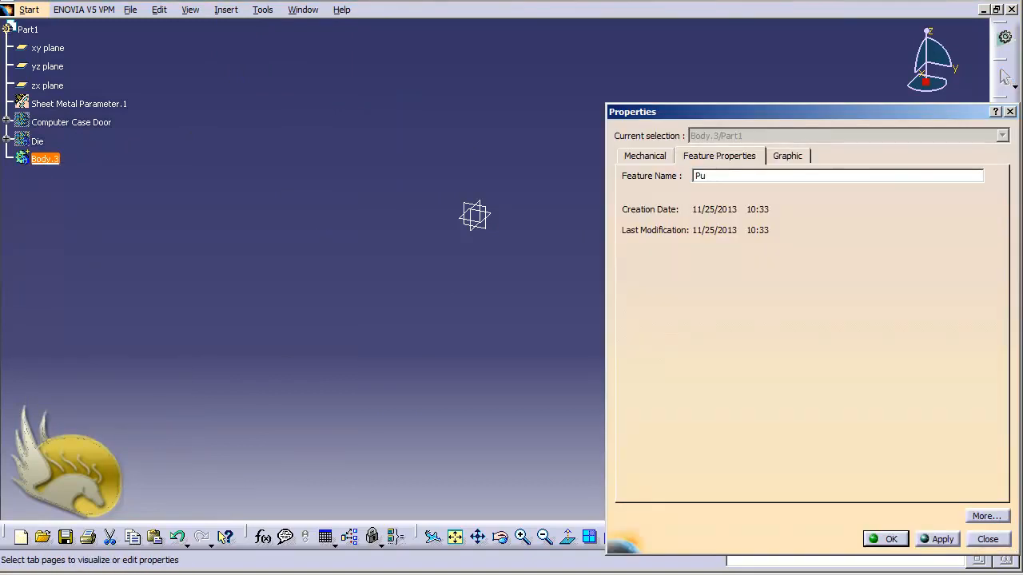
{"action": "type", "text": "nch"}
{"action": "key", "text": "Return"}
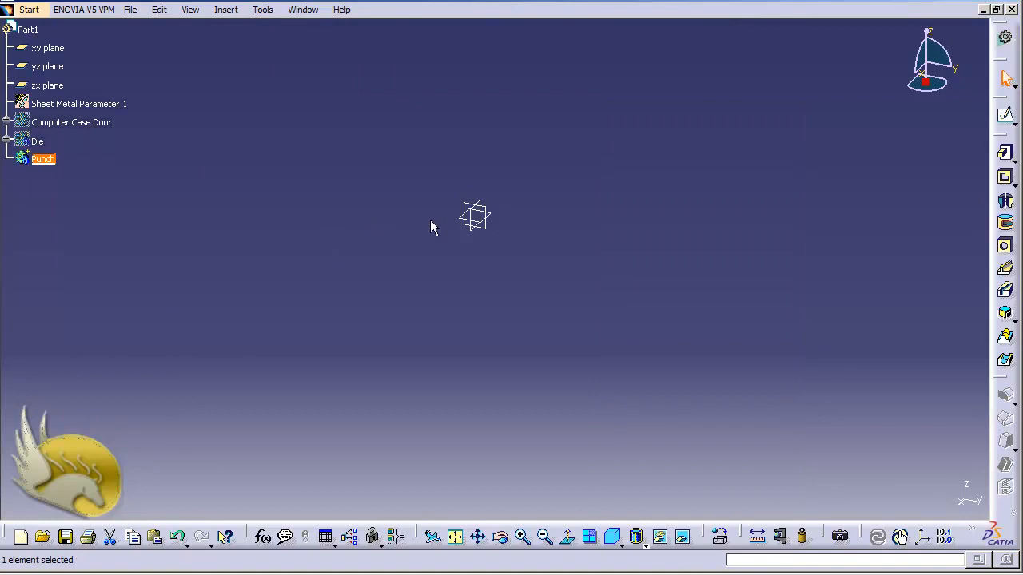
In the Wireframe and Surface Design workbench, create a plane offset 200 mm from the xy plane in the Punch body
{"action": "left_click", "coordinate": [26, 11]}
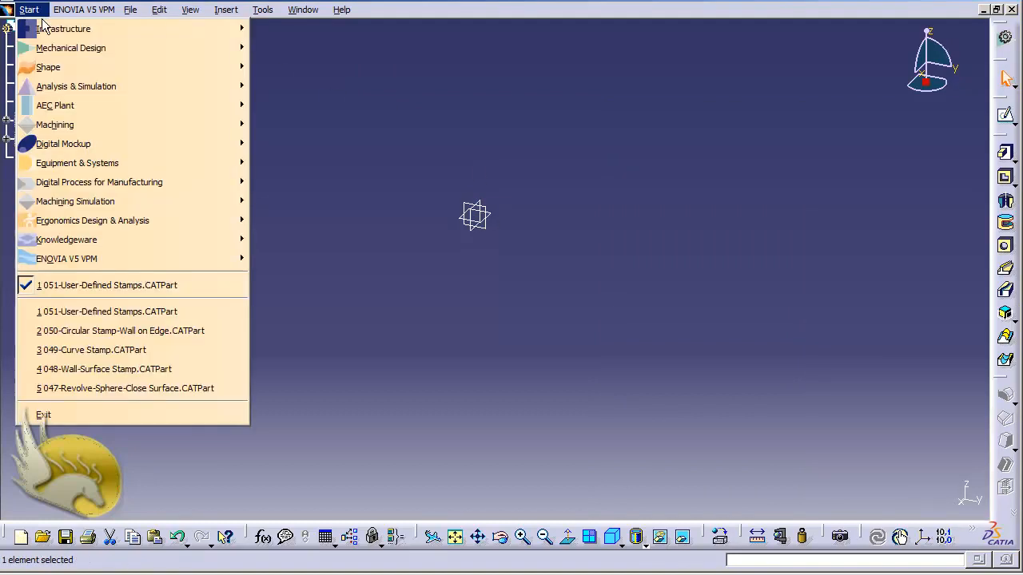
{"action": "mouse_move", "coordinate": [224, 76]}
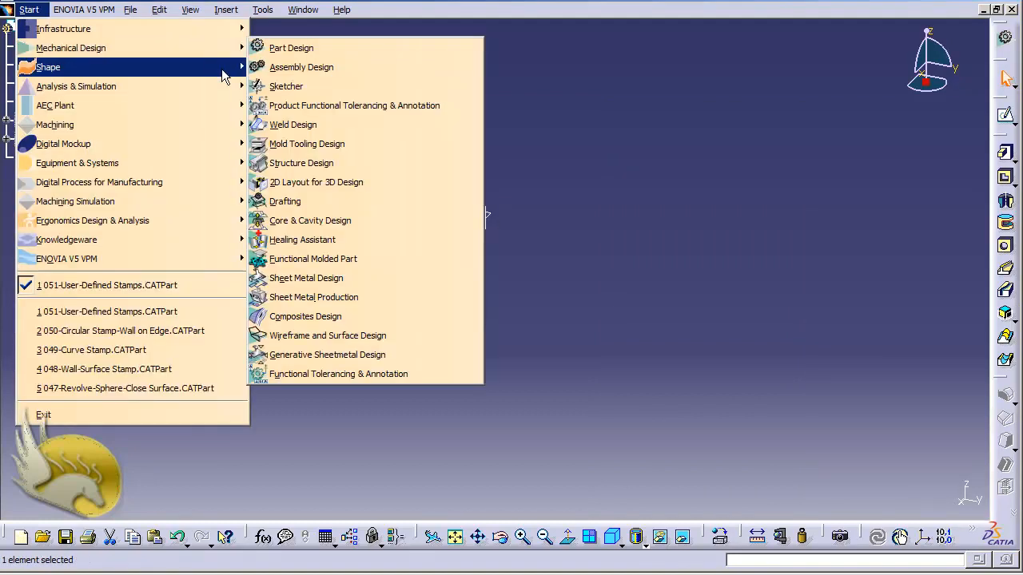
{"action": "left_click", "coordinate": [380, 335]}
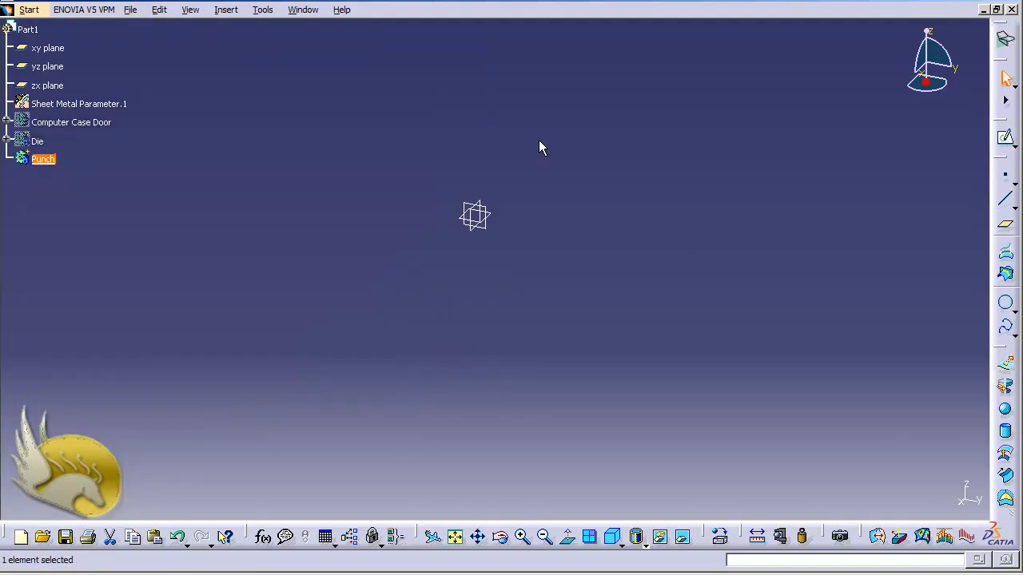
{"action": "left_click", "coordinate": [227, 10]}
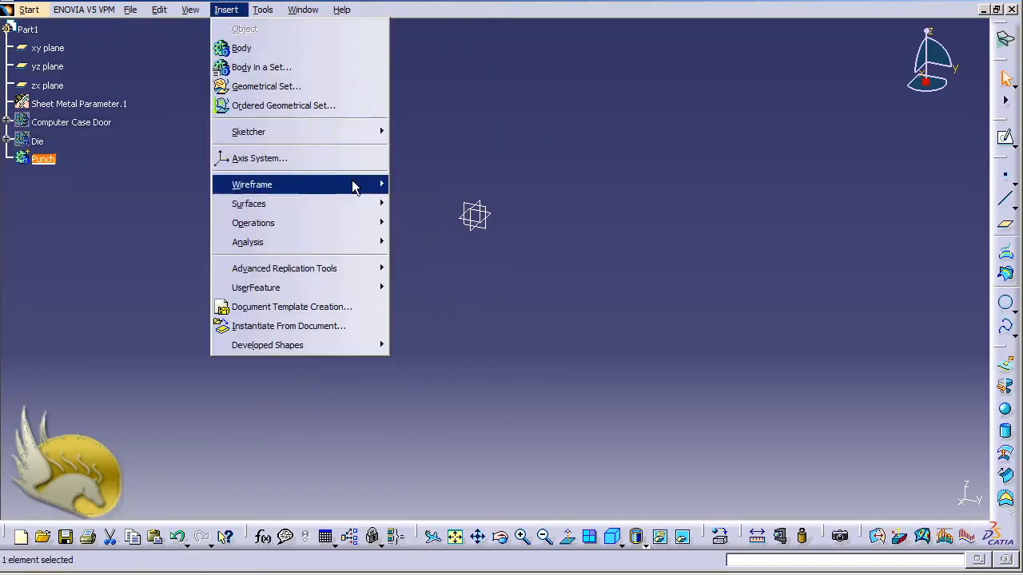
{"action": "mouse_move", "coordinate": [379, 187]}
{"action": "left_click", "coordinate": [463, 280]}
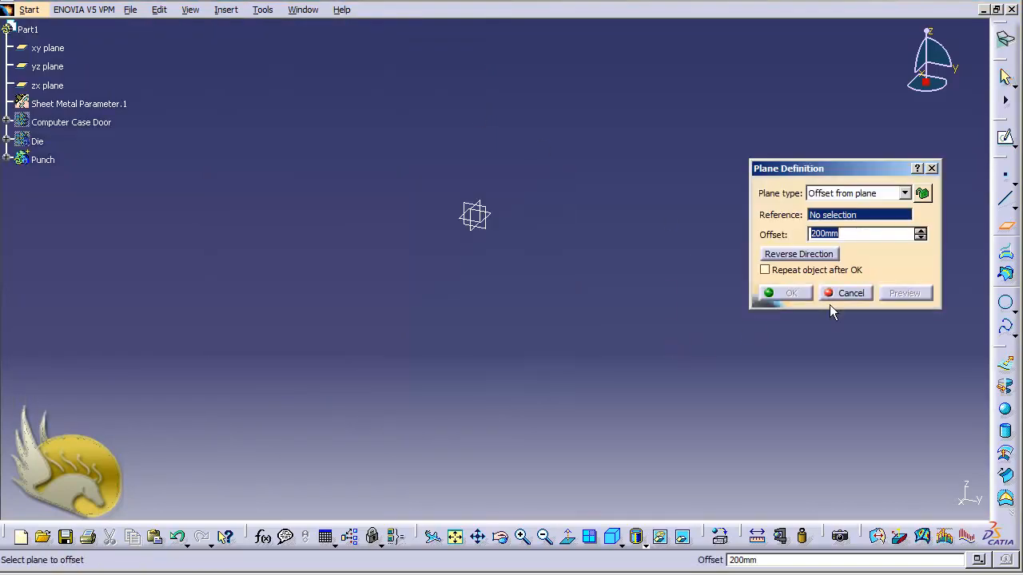
{"action": "left_click", "coordinate": [497, 215]}
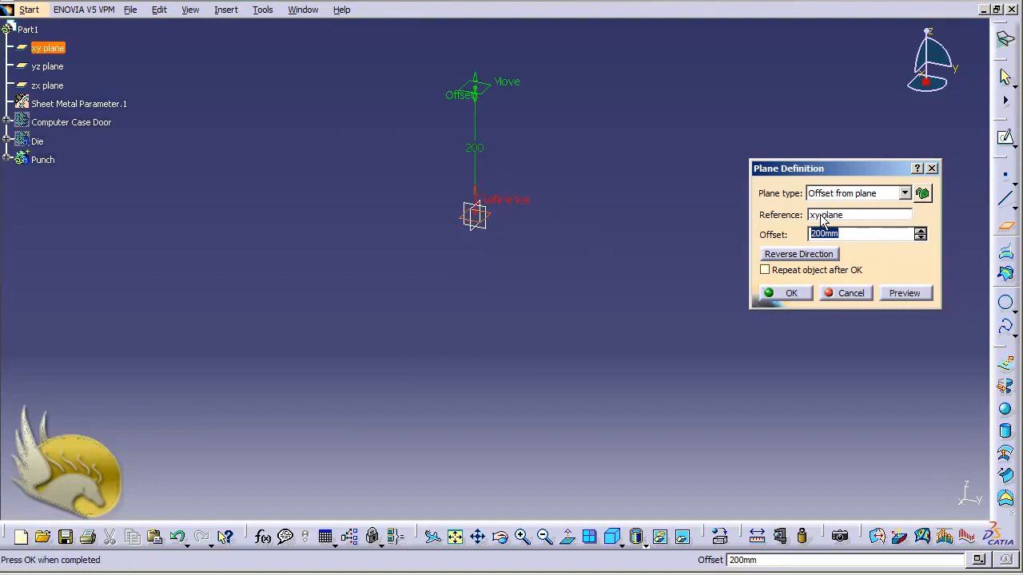
{"action": "left_click", "coordinate": [805, 292]}
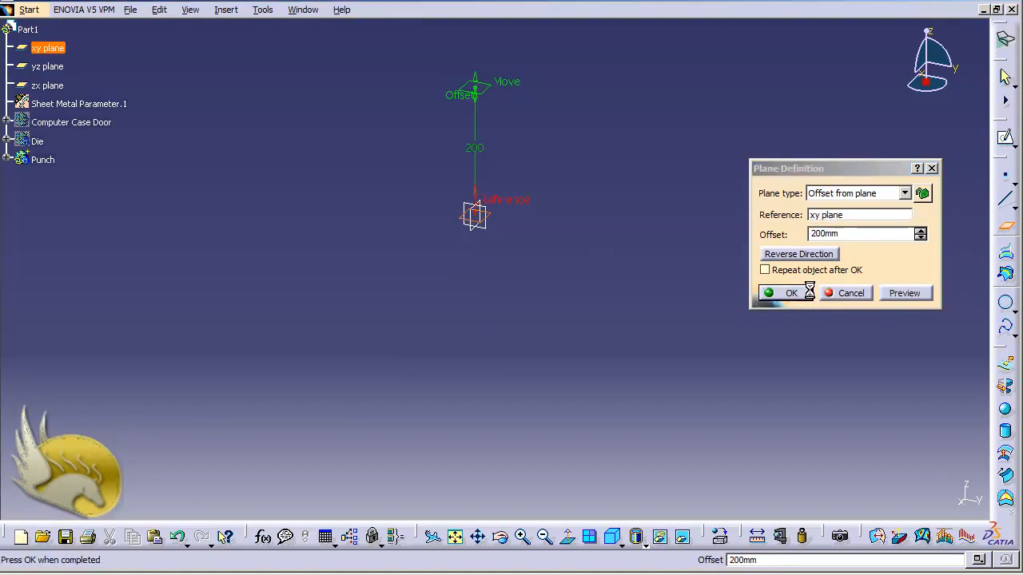
Switch back to the Part Design workbench
{"action": "left_click", "coordinate": [32, 11]}
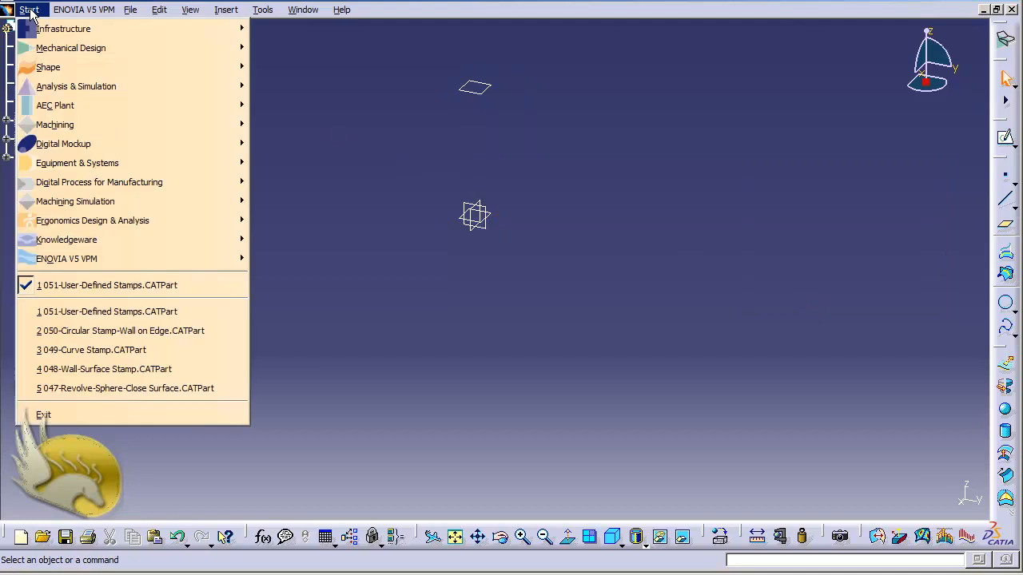
{"action": "mouse_move", "coordinate": [121, 48]}
{"action": "left_click", "coordinate": [288, 48]}
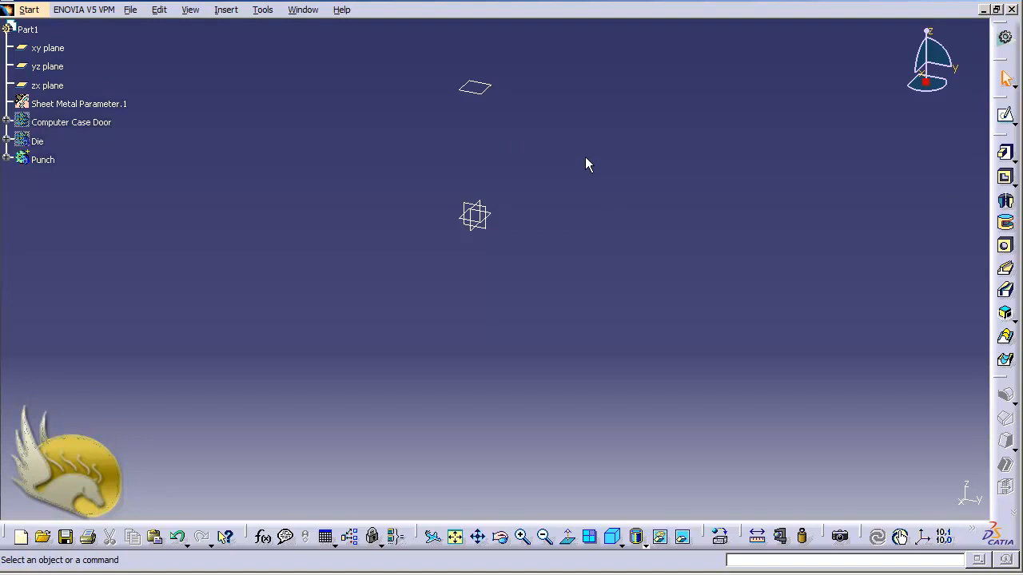
Hide the Boolean Operations toolbar
{"action": "right_click", "coordinate": [999, 136]}
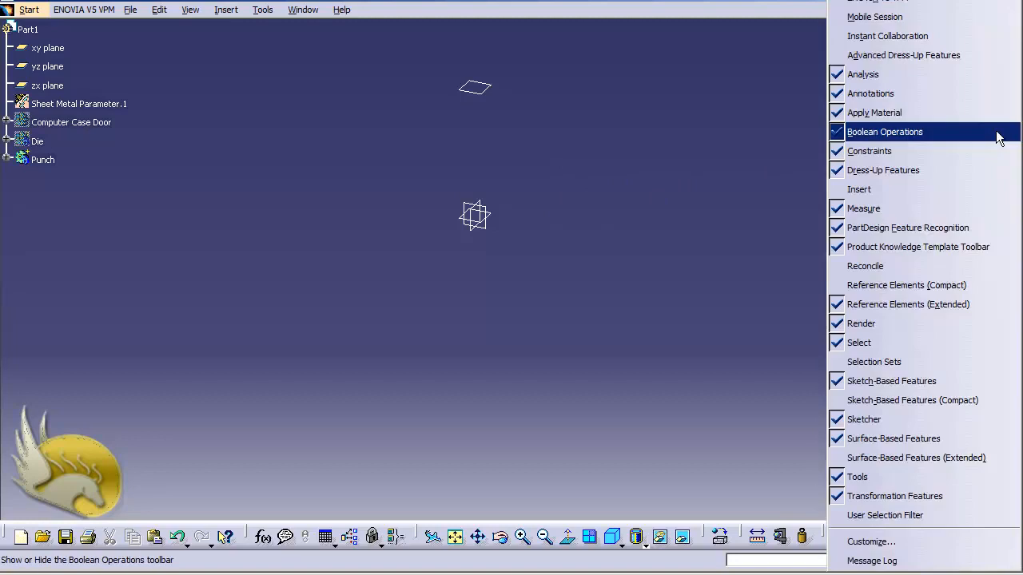
{"action": "key", "text": "Escape"}
{"action": "right_click", "coordinate": [1001, 137]}
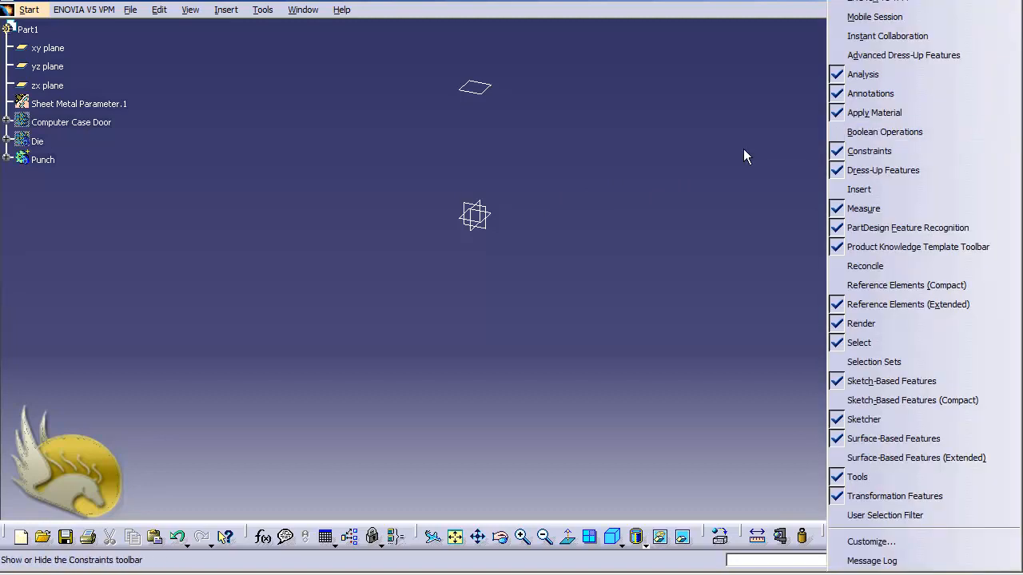
{"action": "left_click", "coordinate": [737, 221]}
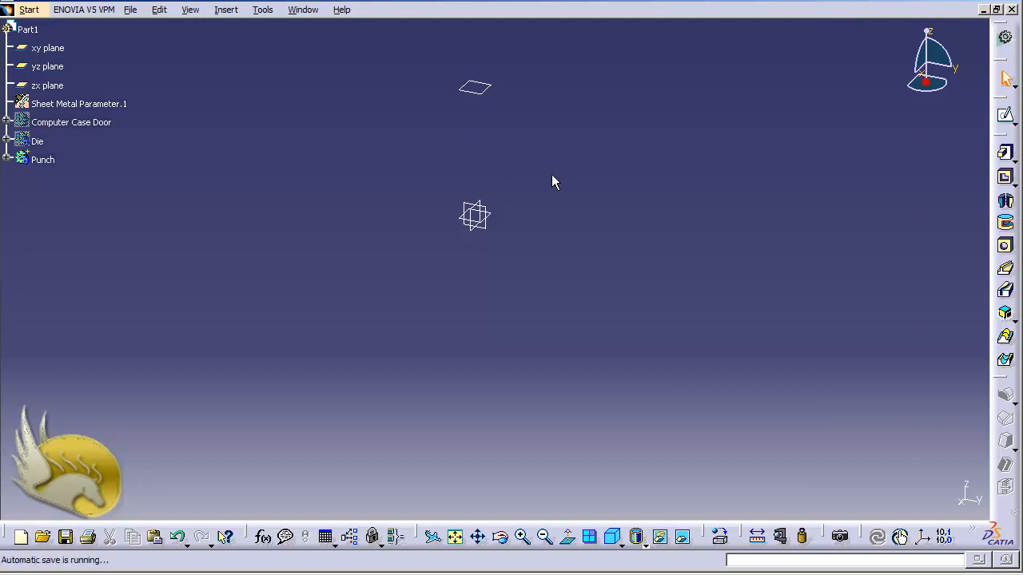
Open a new sketch on the offset plane above the xy plane, within the Punch body
{"action": "left_click", "coordinate": [487, 94]}
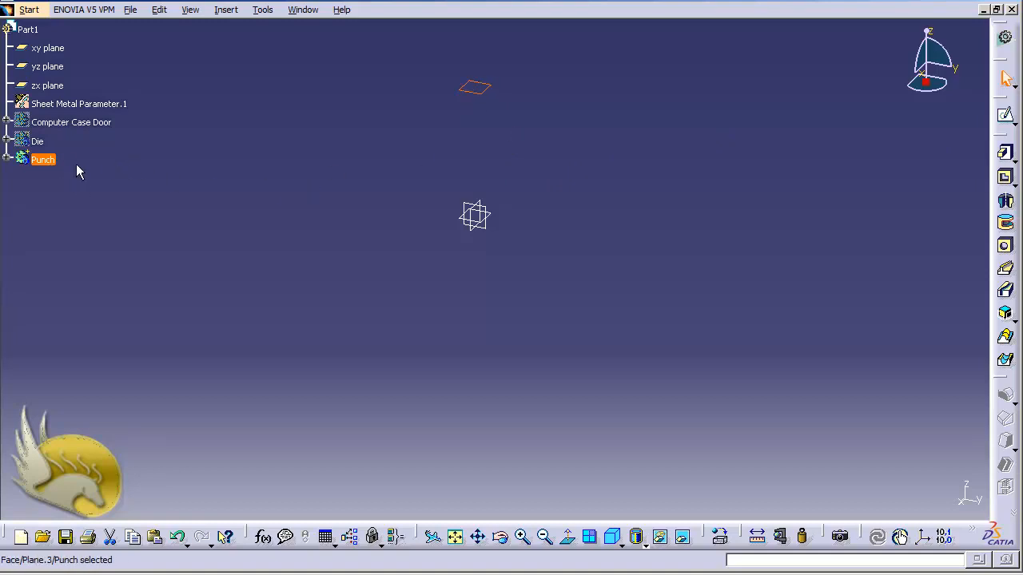
{"action": "right_click", "coordinate": [37, 163]}
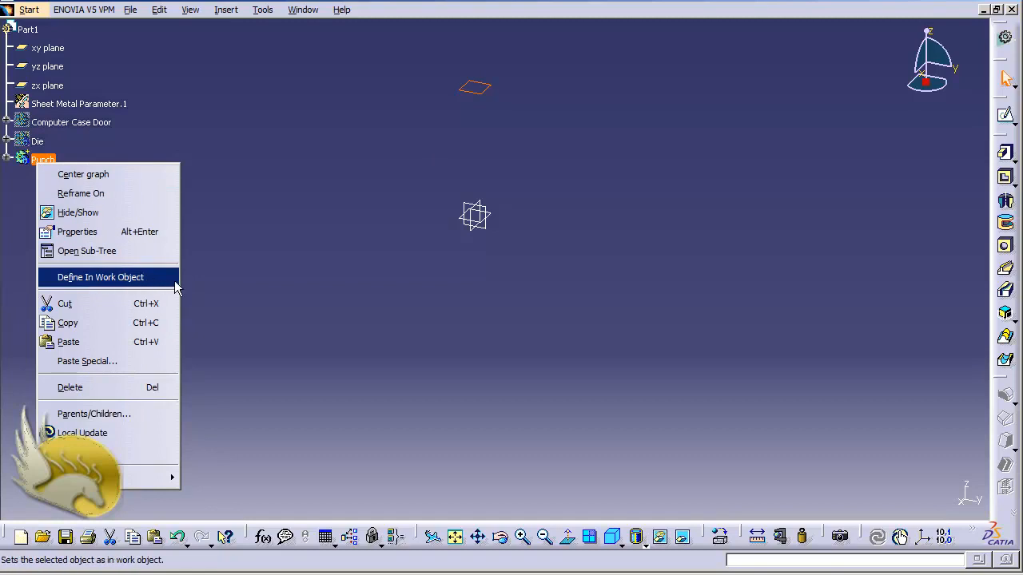
{"action": "left_click", "coordinate": [473, 92]}
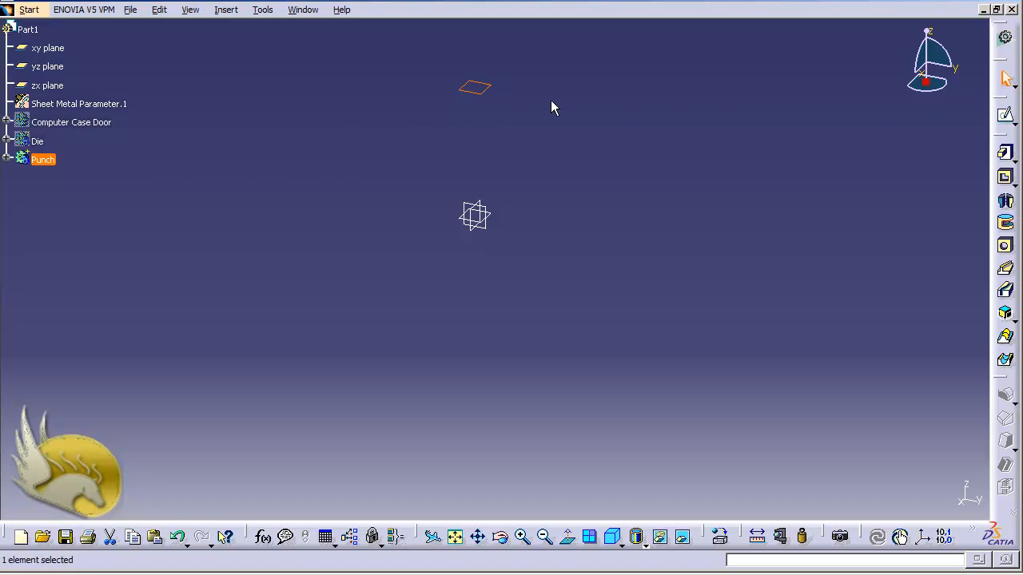
{"action": "left_click", "coordinate": [1005, 116]}
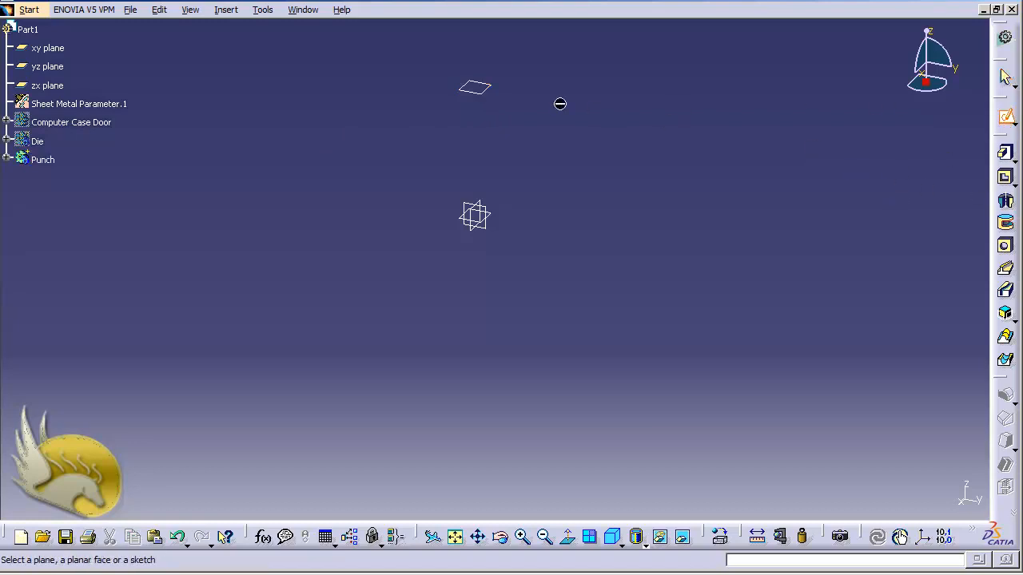
{"action": "left_click", "coordinate": [475, 90]}
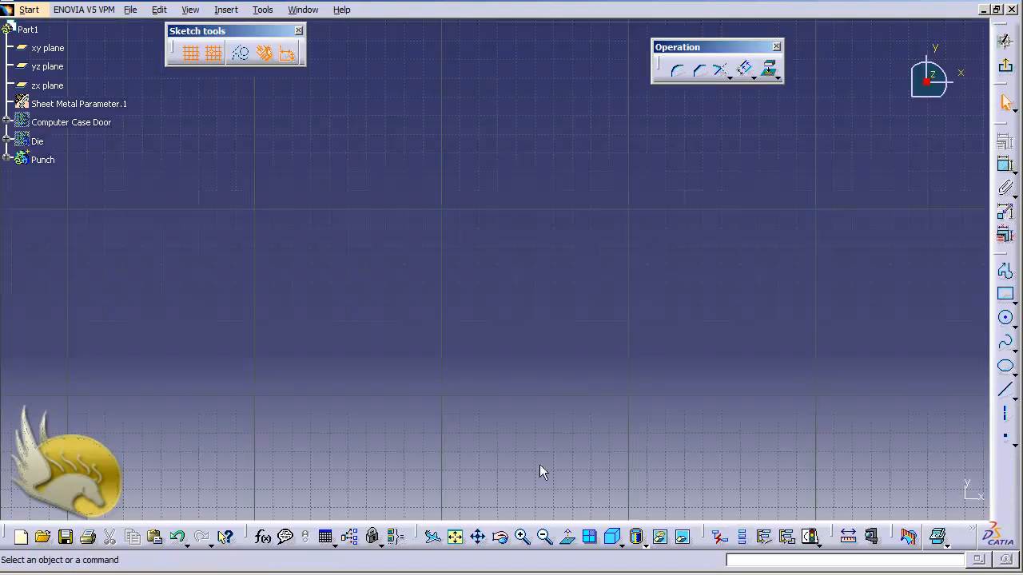
Sketch a circle about 108 mm in diameter centred on the sketch origin
{"action": "left_click", "coordinate": [455, 537]}
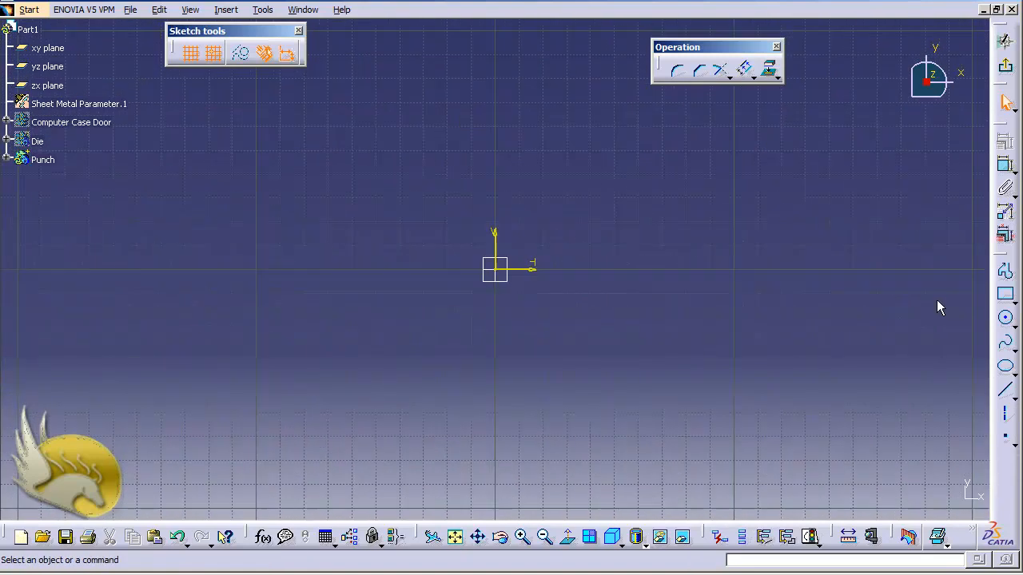
{"action": "left_click", "coordinate": [1005, 318]}
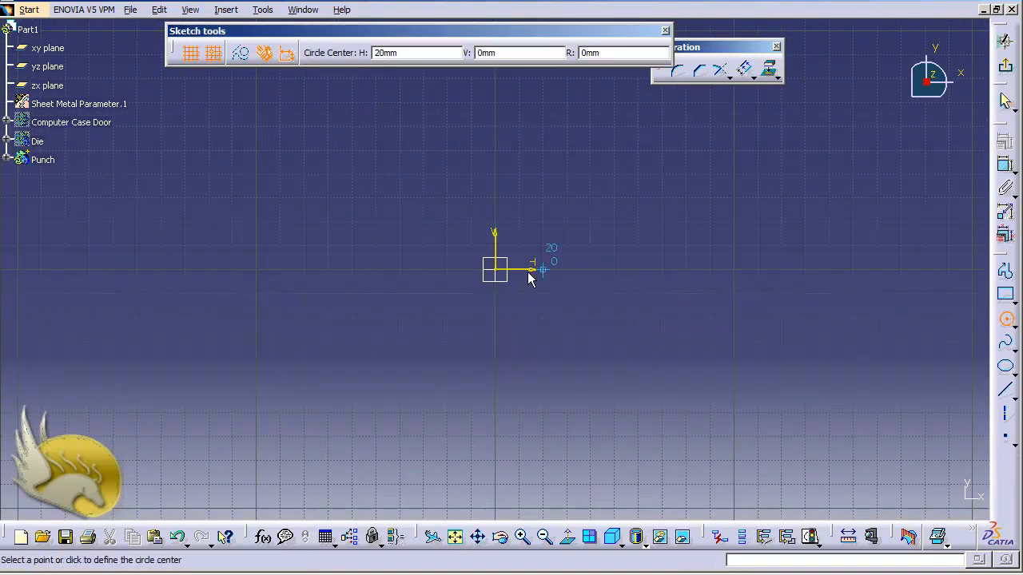
{"action": "left_click", "coordinate": [499, 271]}
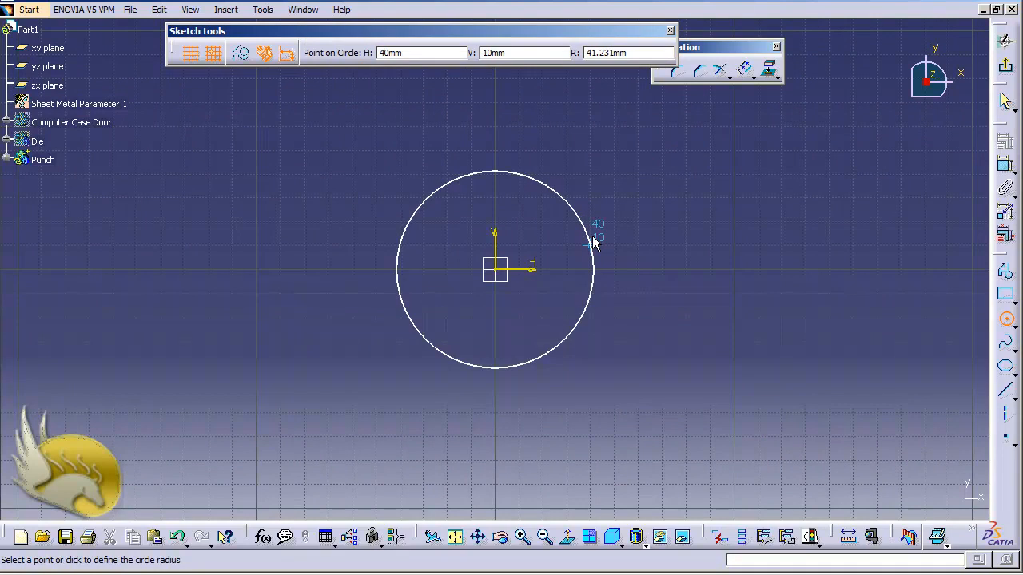
{"action": "left_click", "coordinate": [622, 237]}
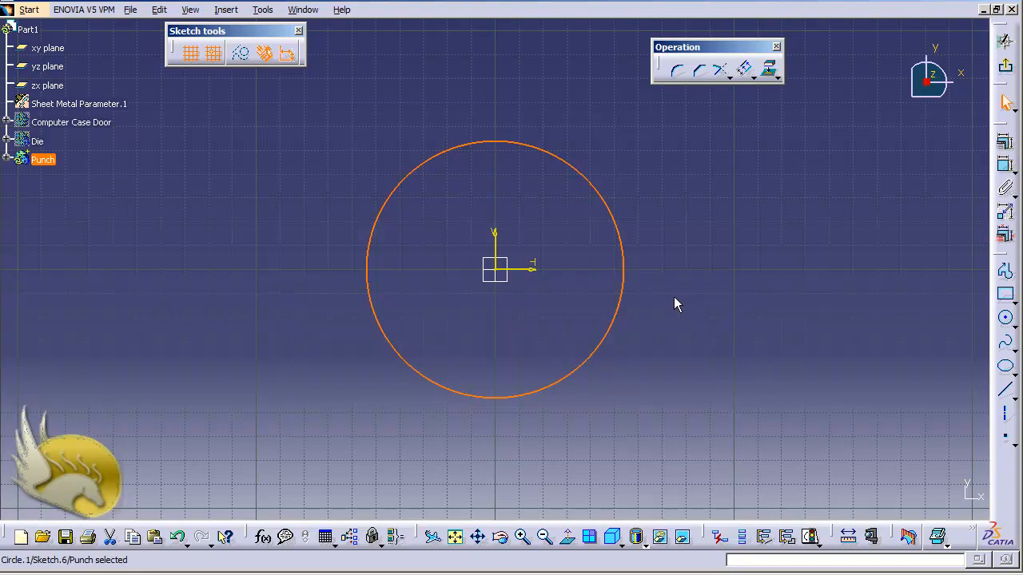
Dimension the circle's diameter and set it to 150 mm
{"action": "left_click", "coordinate": [1006, 164]}
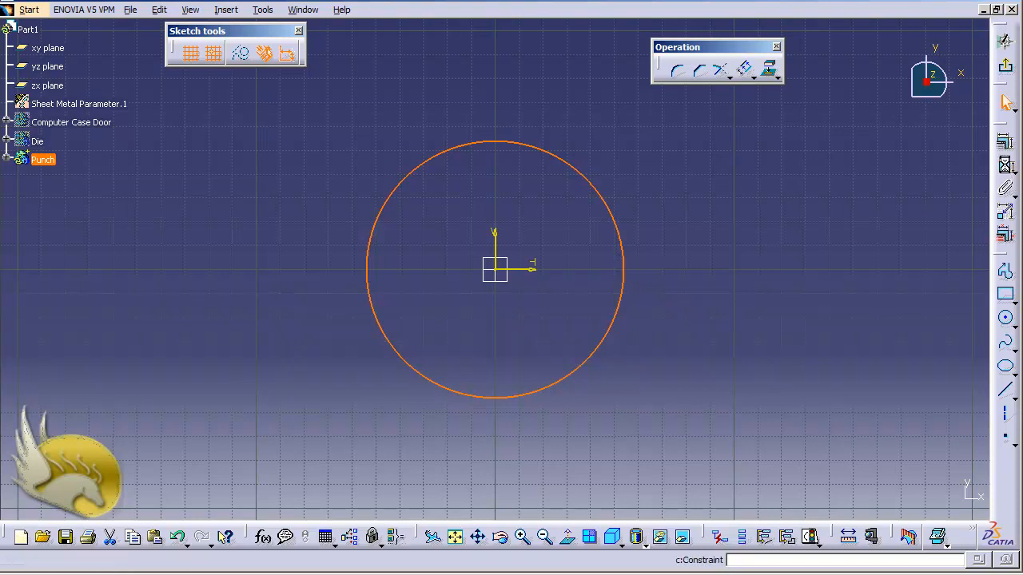
{"action": "left_click", "coordinate": [694, 205]}
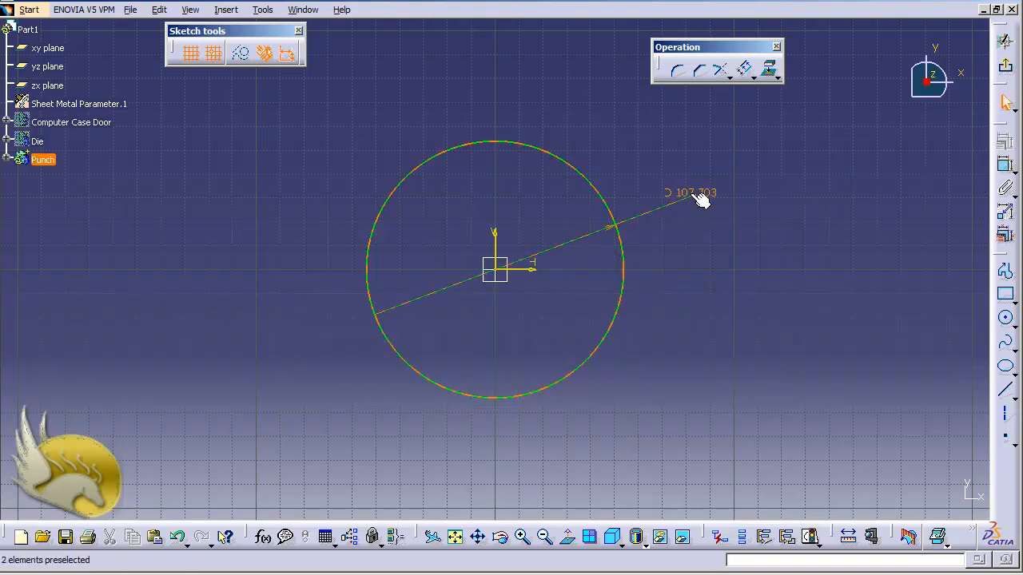
{"action": "double_click", "coordinate": [687, 194]}
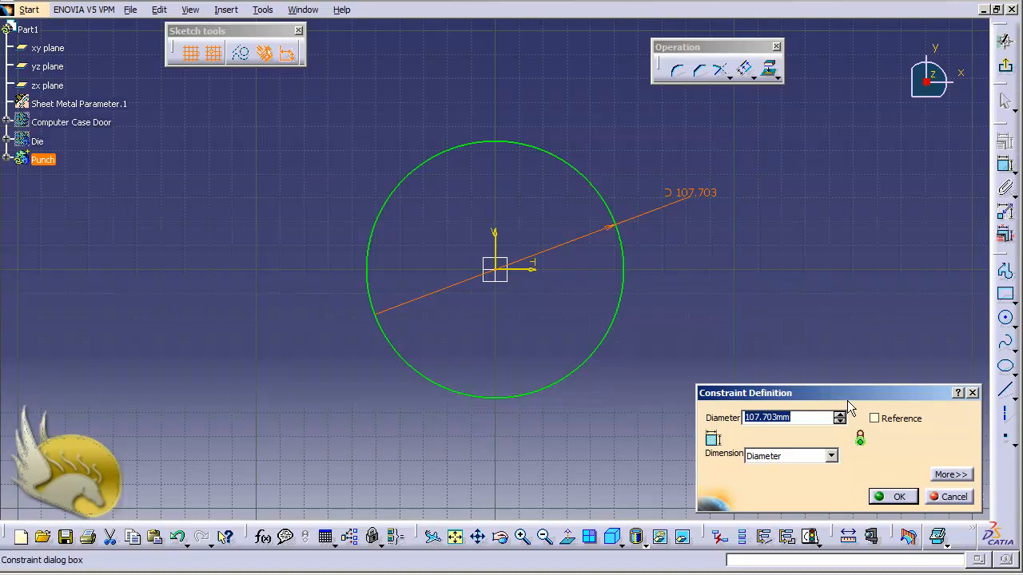
{"action": "type", "text": "150"}
{"action": "left_click", "coordinate": [893, 496]}
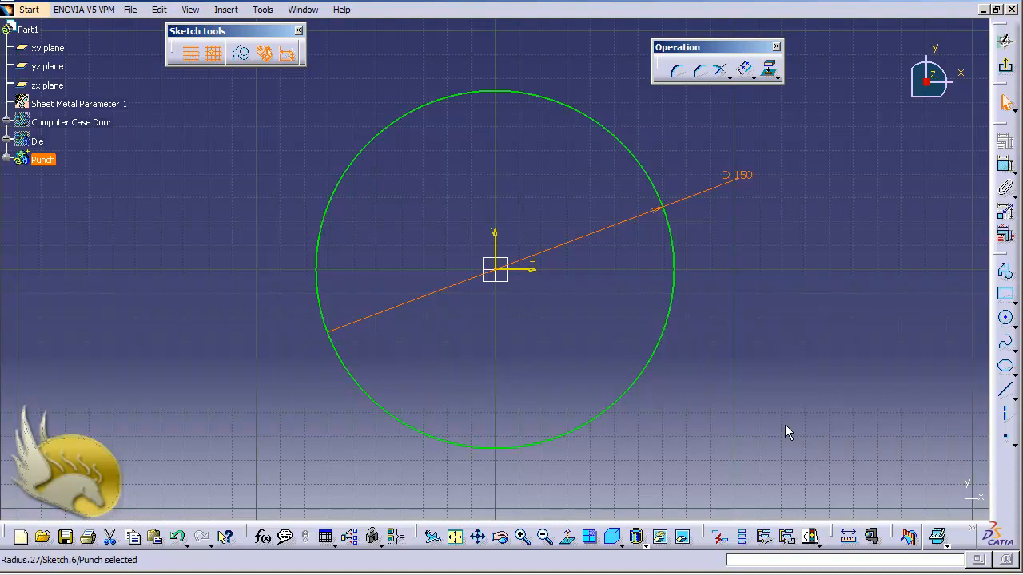
{"action": "left_click", "coordinate": [227, 10]}
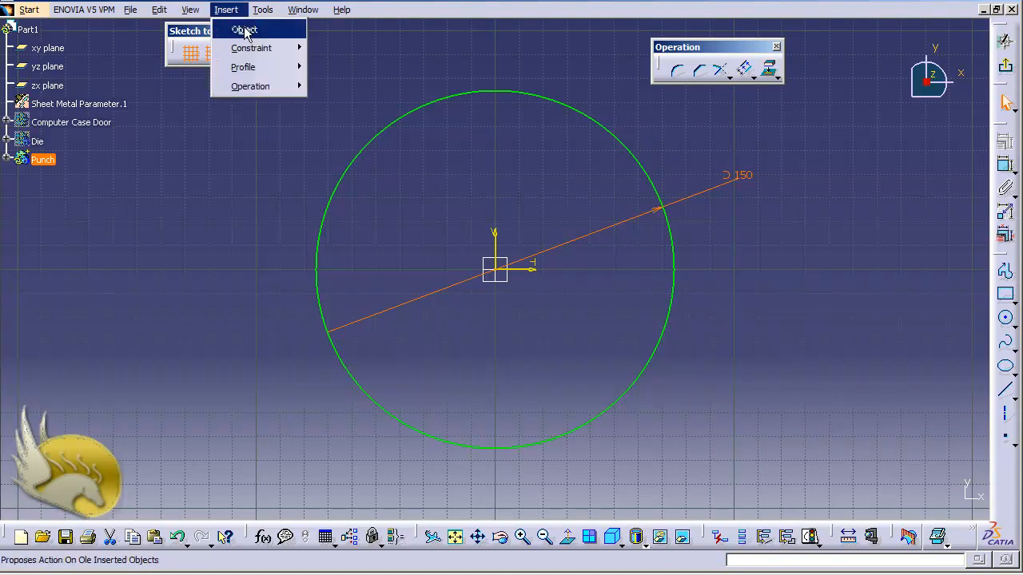
{"action": "mouse_move", "coordinate": [281, 86]}
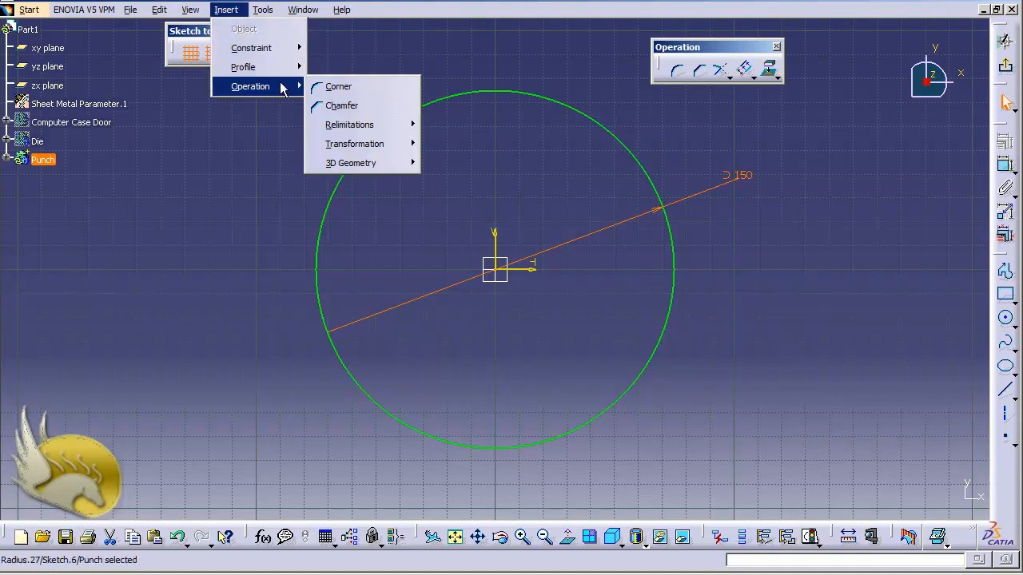
{"action": "mouse_move", "coordinate": [365, 132]}
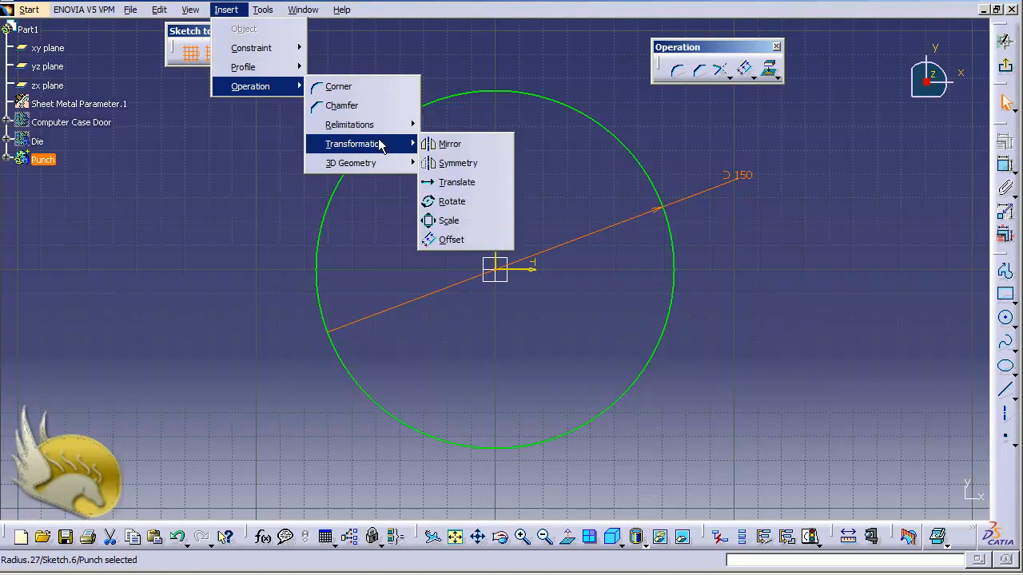
{"action": "left_click", "coordinate": [450, 240]}
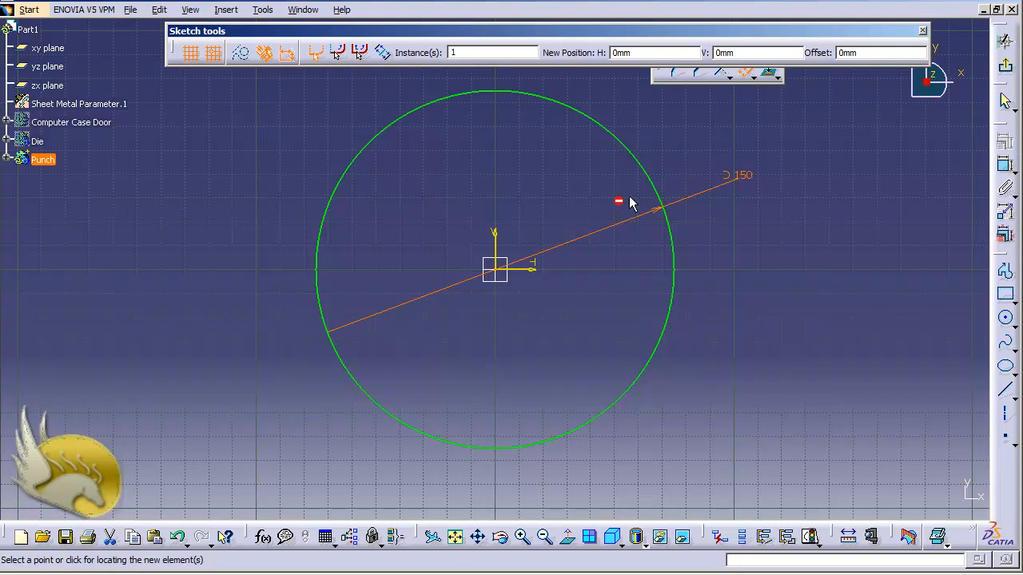
{"action": "left_click", "coordinate": [847, 53]}
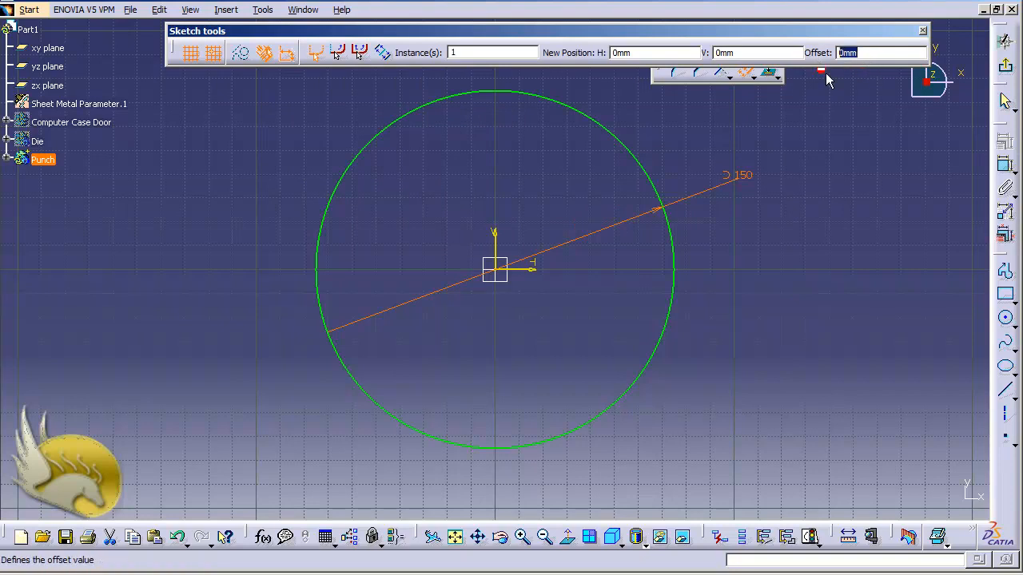
{"action": "type", "text": "-1"}
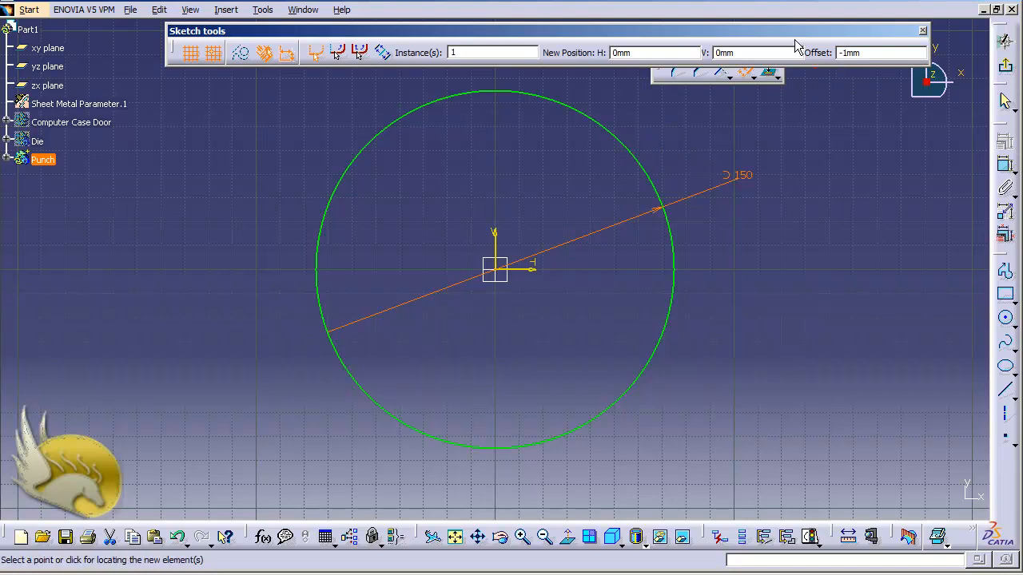
{"action": "left_click", "coordinate": [923, 32]}
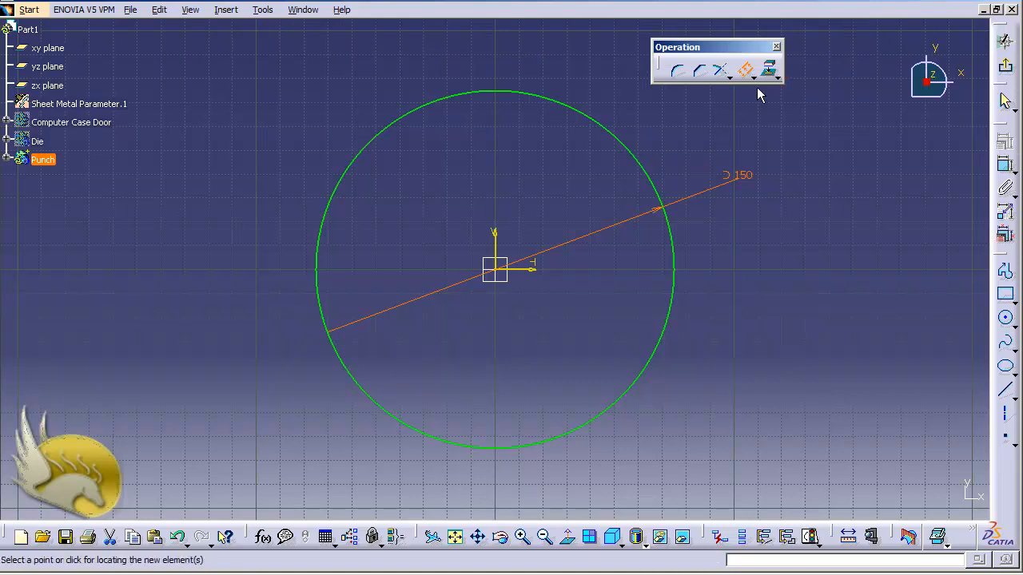
{"action": "key", "text": "Escape"}
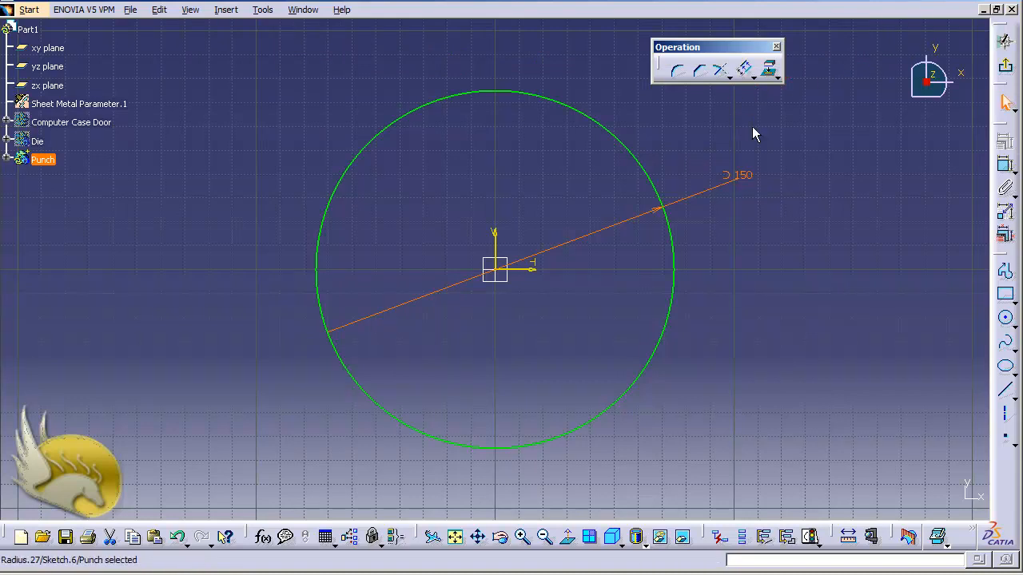
Offset the circle inward and set the offset distance to 1 mm
{"action": "left_click", "coordinate": [633, 154]}
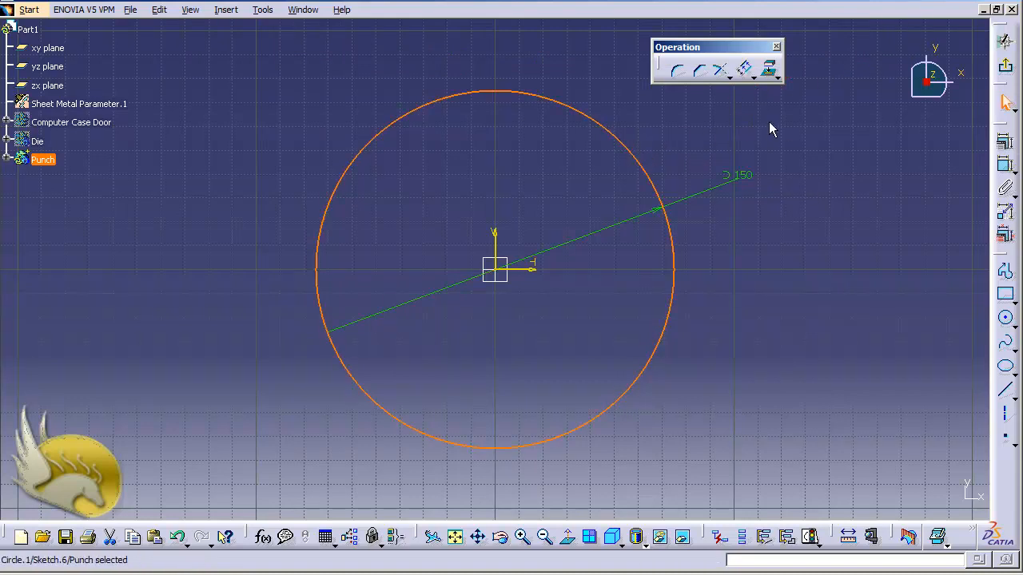
{"action": "left_click", "coordinate": [743, 69]}
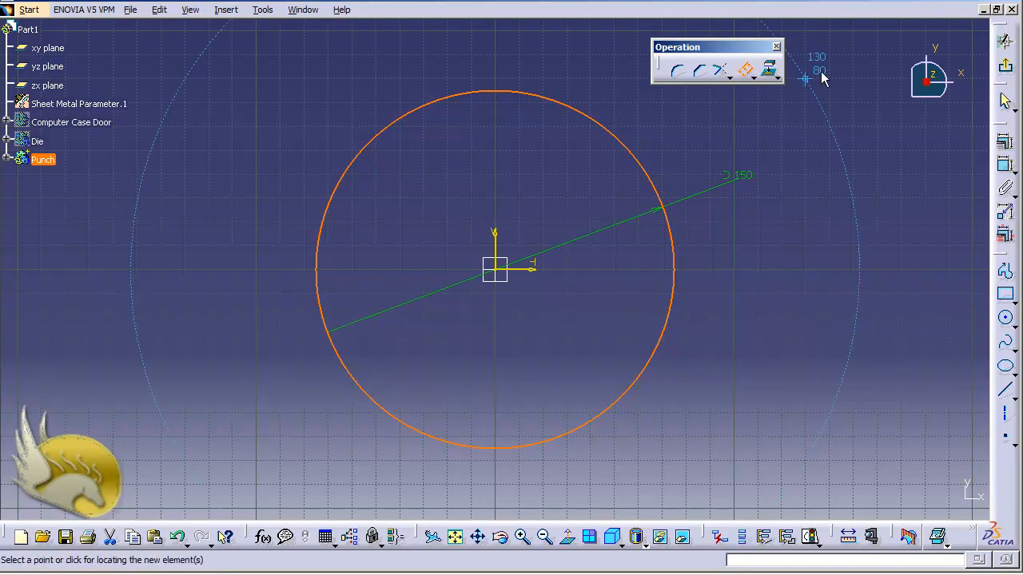
{"action": "left_click", "coordinate": [628, 180]}
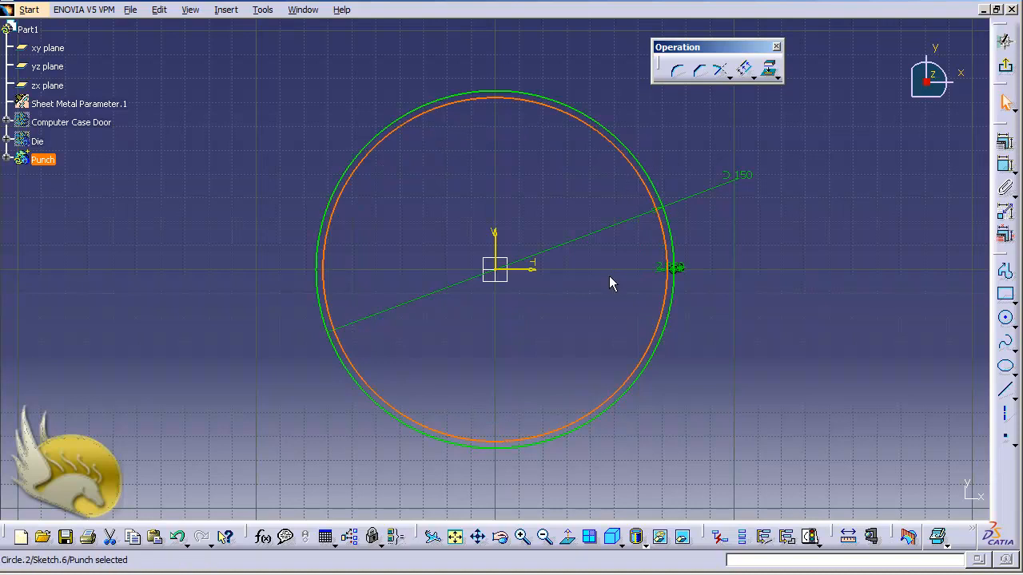
{"action": "double_click", "coordinate": [676, 268]}
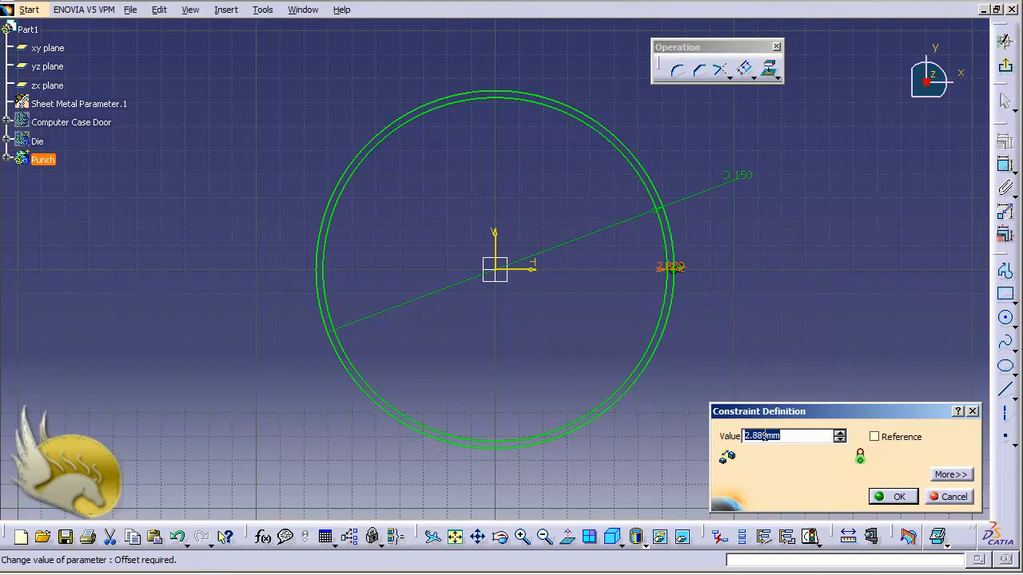
{"action": "type", "text": "1"}
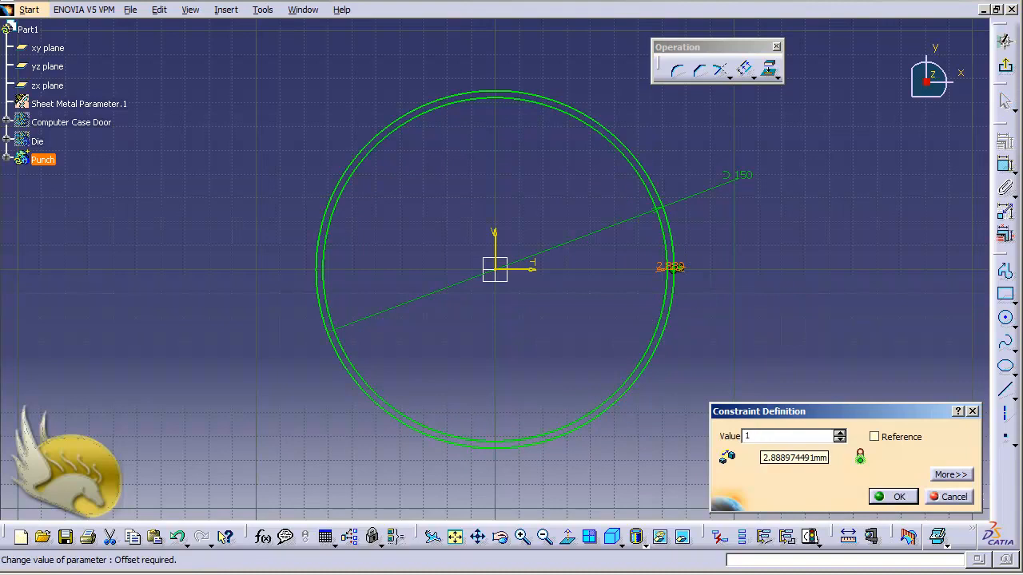
{"action": "left_click", "coordinate": [887, 497]}
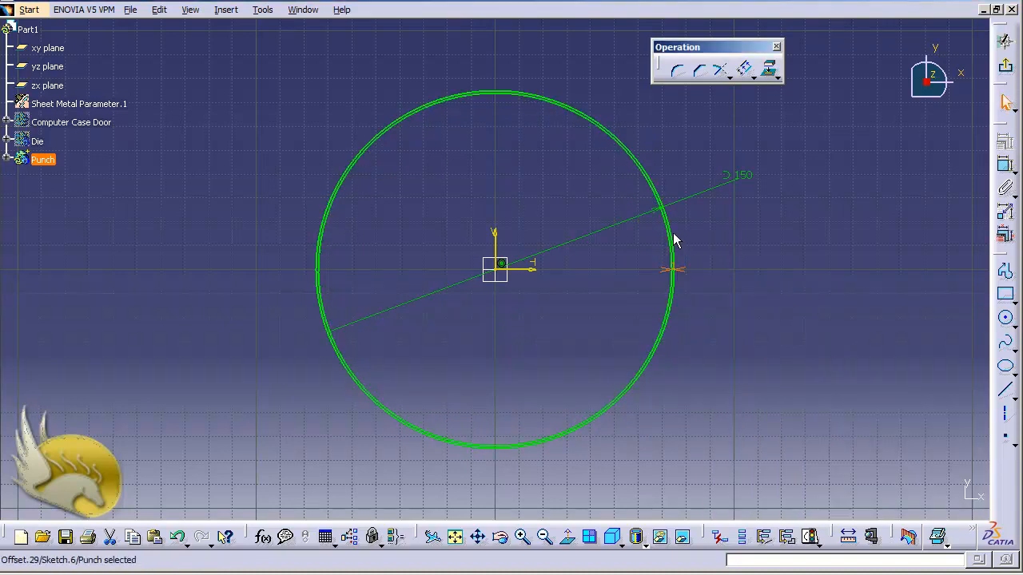
Delete the outer 150 mm circle and dimension the remaining inner circle's diameter
{"action": "left_click", "coordinate": [693, 266]}
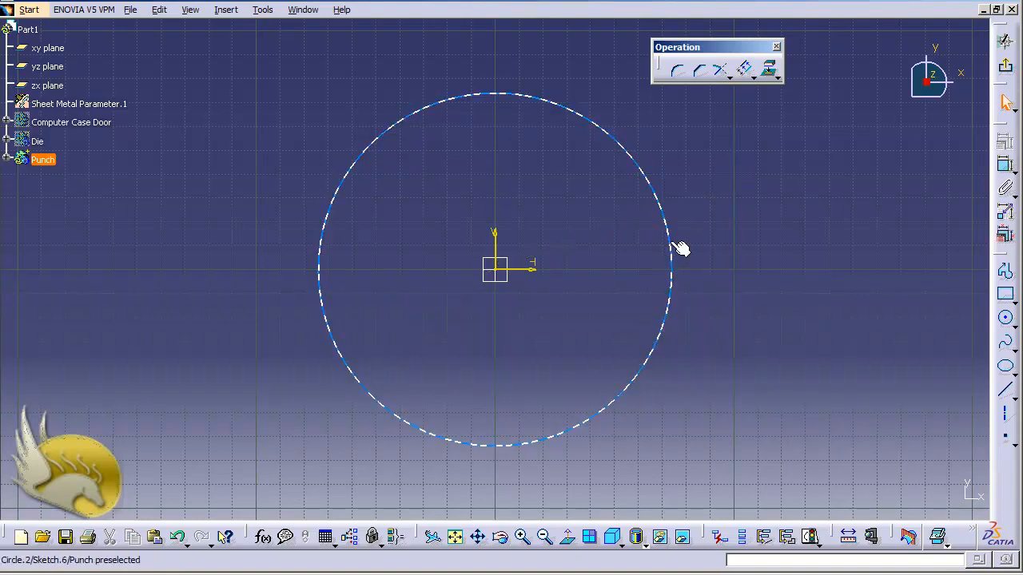
{"action": "left_click", "coordinate": [675, 247]}
{"action": "left_click", "coordinate": [1006, 164]}
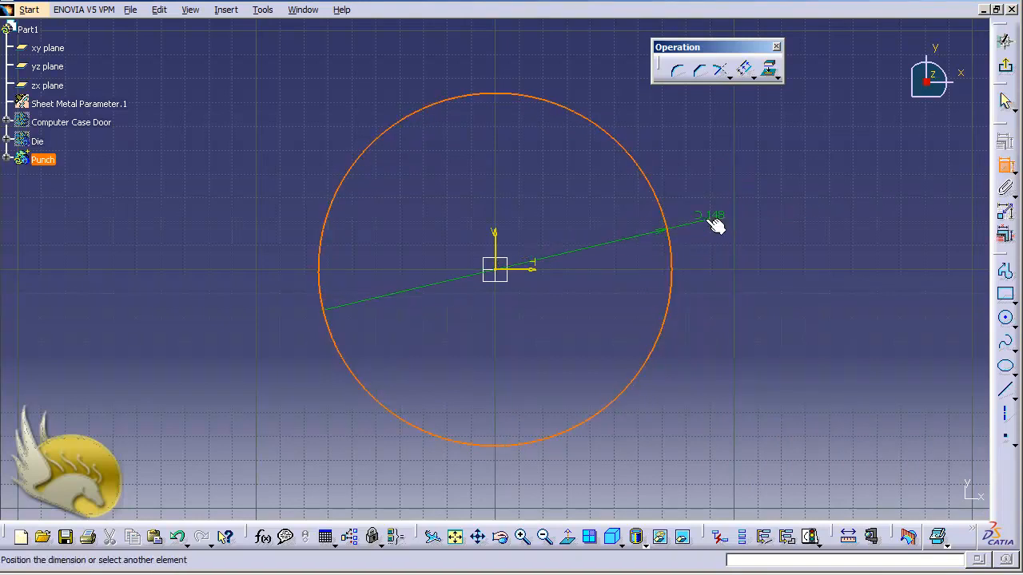
{"action": "left_click", "coordinate": [704, 222]}
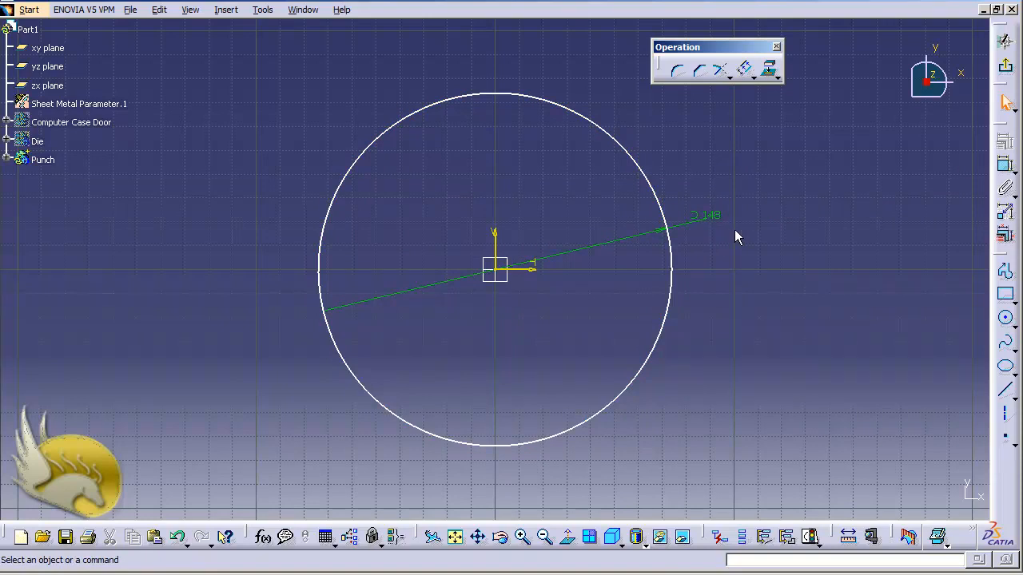
Exit the sketch and pad the circle upward with a length of 50 mm
{"action": "left_click", "coordinate": [1005, 41]}
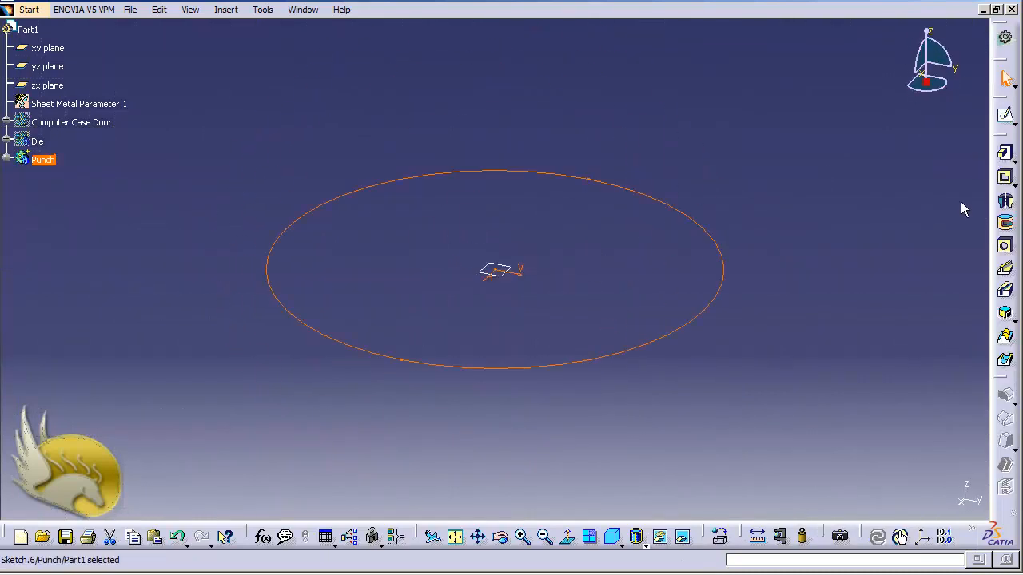
{"action": "left_click", "coordinate": [1005, 152]}
{"action": "type", "text": "5"}
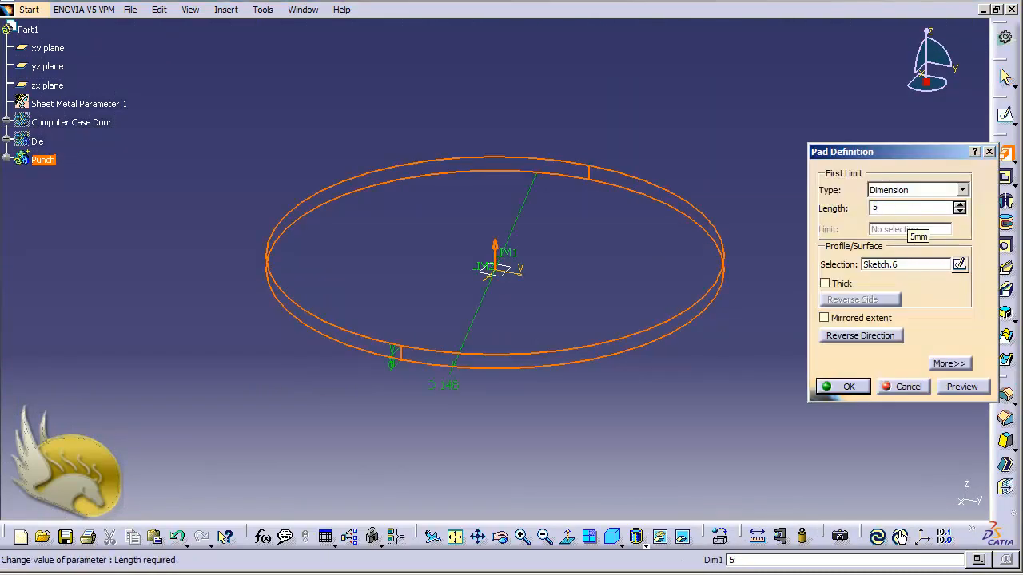
{"action": "type", "text": "0"}
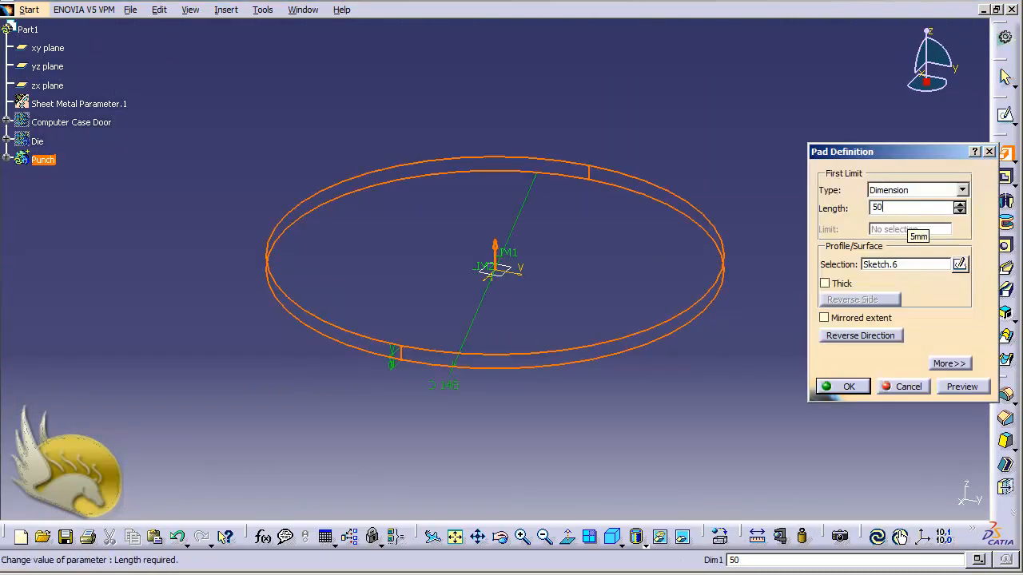
{"action": "left_click", "coordinate": [871, 387]}
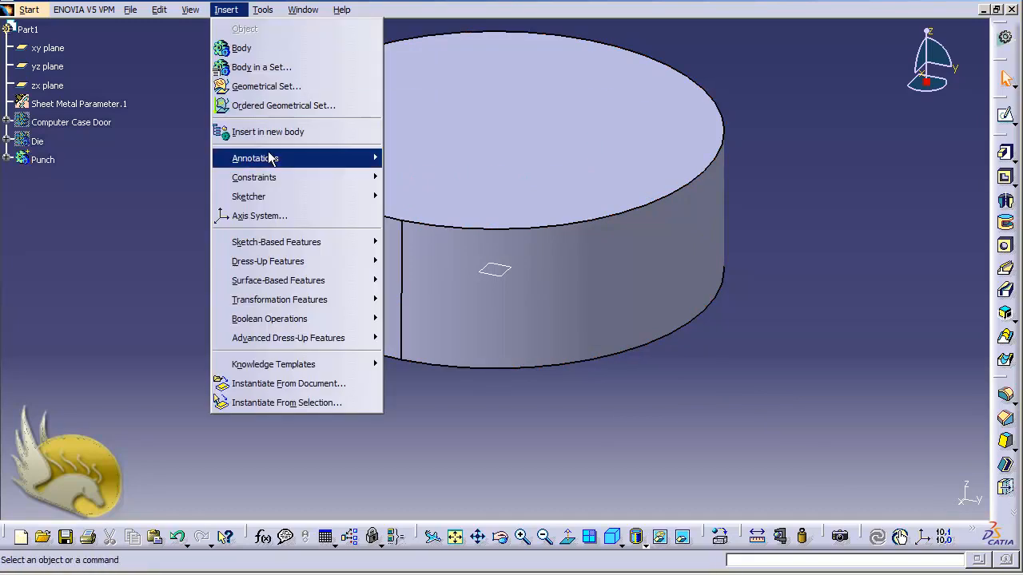
Apply an edge fillet with a 1 mm radius to the punch cylinder's lower edge
{"action": "mouse_move", "coordinate": [361, 266]}
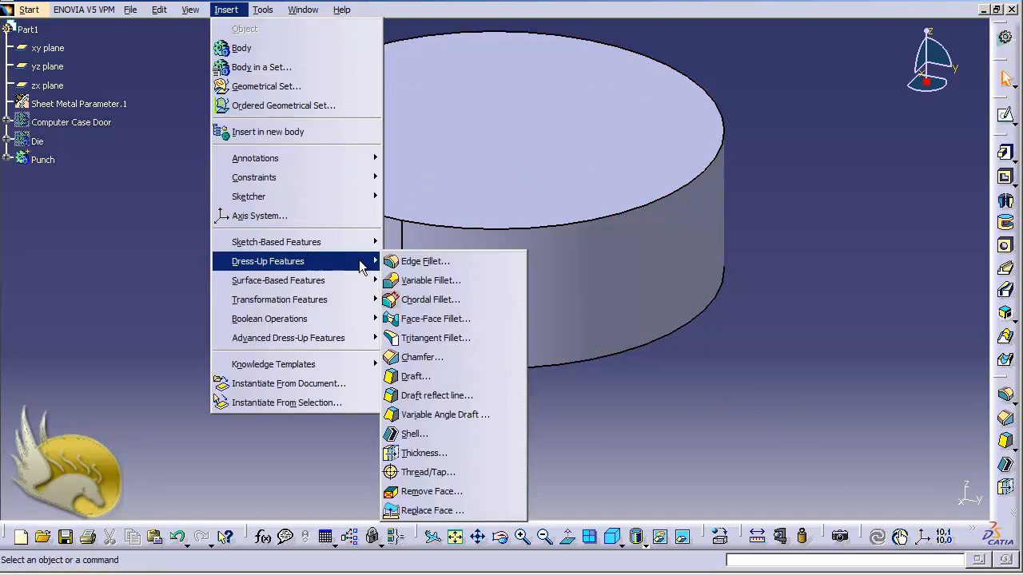
{"action": "left_click", "coordinate": [424, 261]}
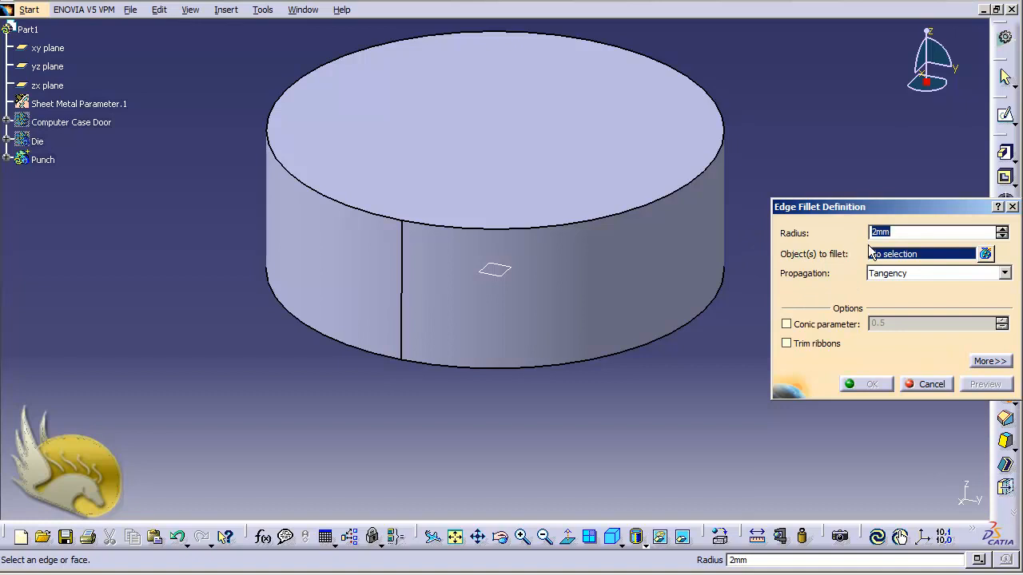
{"action": "type", "text": "1"}
{"action": "left_click", "coordinate": [707, 318]}
{"action": "left_click", "coordinate": [864, 383]}
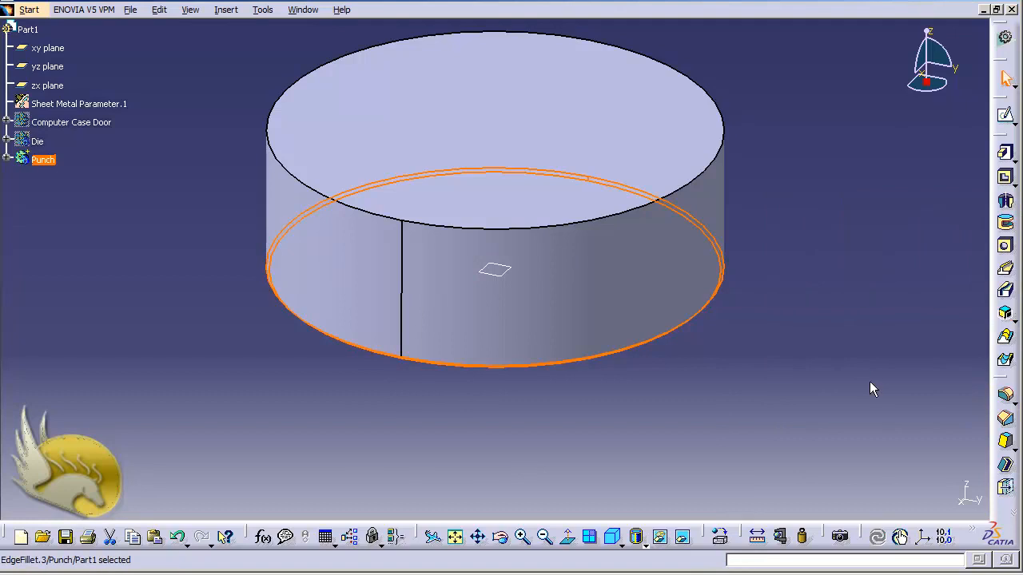
{"action": "left_click", "coordinate": [787, 337]}
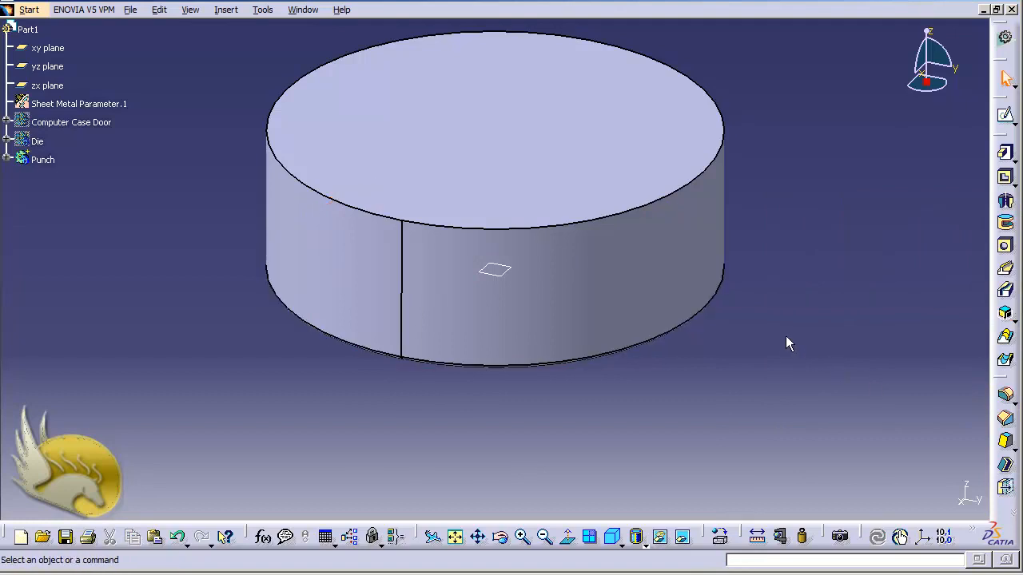
Show the hidden Die and Computer Case Door bodies together with the Punch
{"action": "scroll", "coordinate": [785, 336], "scroll_direction": "down", "scroll_amount": 7, "text": "ctrl"}
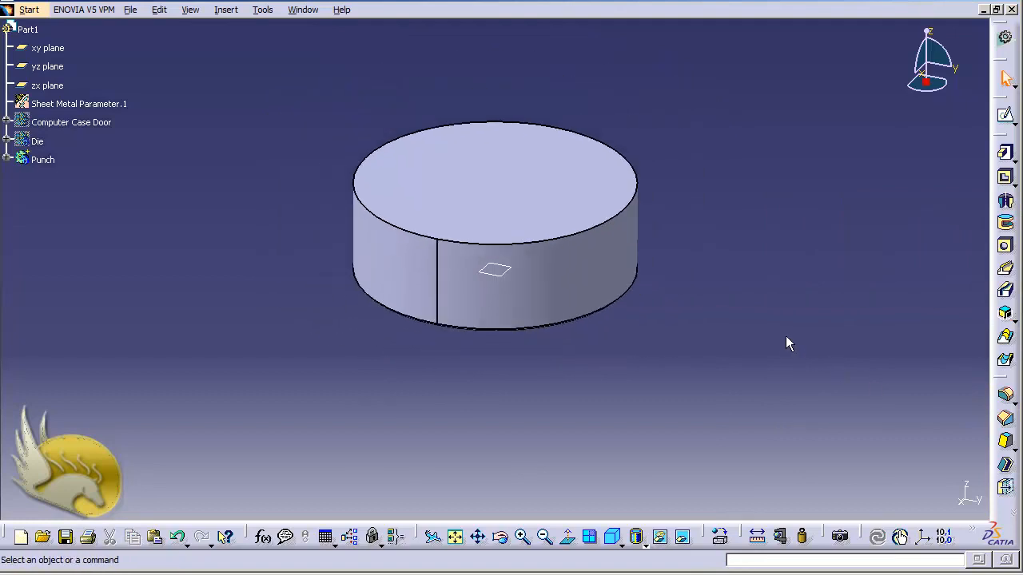
{"action": "scroll", "coordinate": [785, 336], "scroll_direction": "down", "scroll_amount": 3}
{"action": "scroll", "coordinate": [785, 335], "scroll_direction": "down", "scroll_amount": 3}
{"action": "scroll", "coordinate": [786, 337], "scroll_direction": "down", "scroll_amount": 3, "text": "ctrl"}
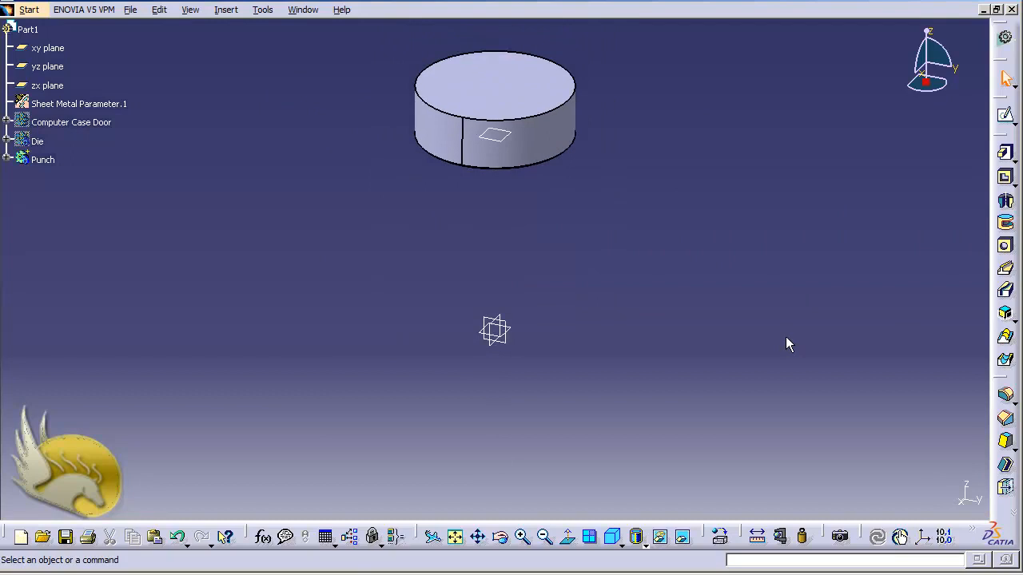
{"action": "scroll", "coordinate": [786, 337], "scroll_direction": "down", "scroll_amount": 3}
{"action": "scroll", "coordinate": [785, 337], "scroll_direction": "down", "scroll_amount": 1, "text": "ctrl"}
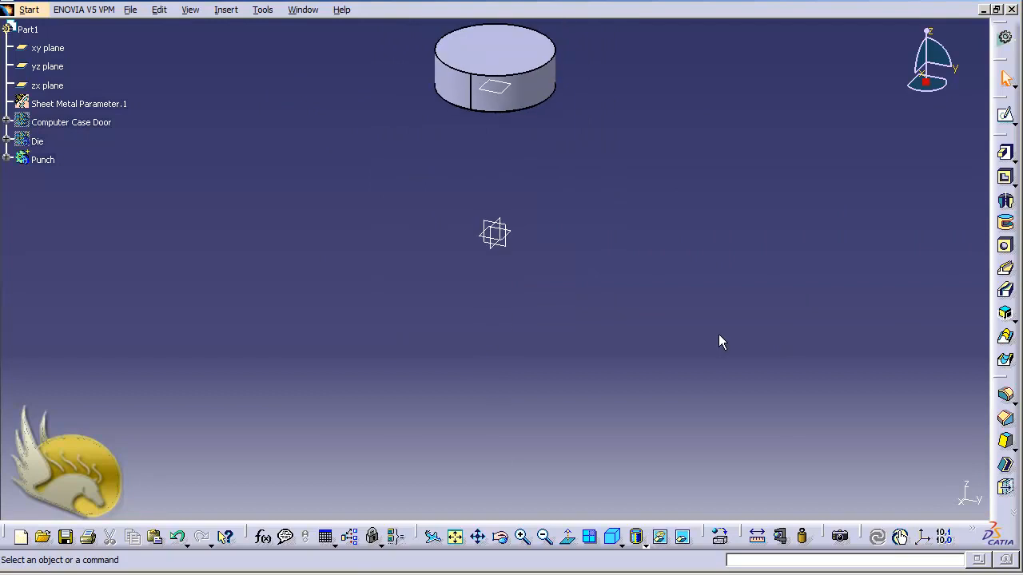
{"action": "left_click", "coordinate": [38, 142]}
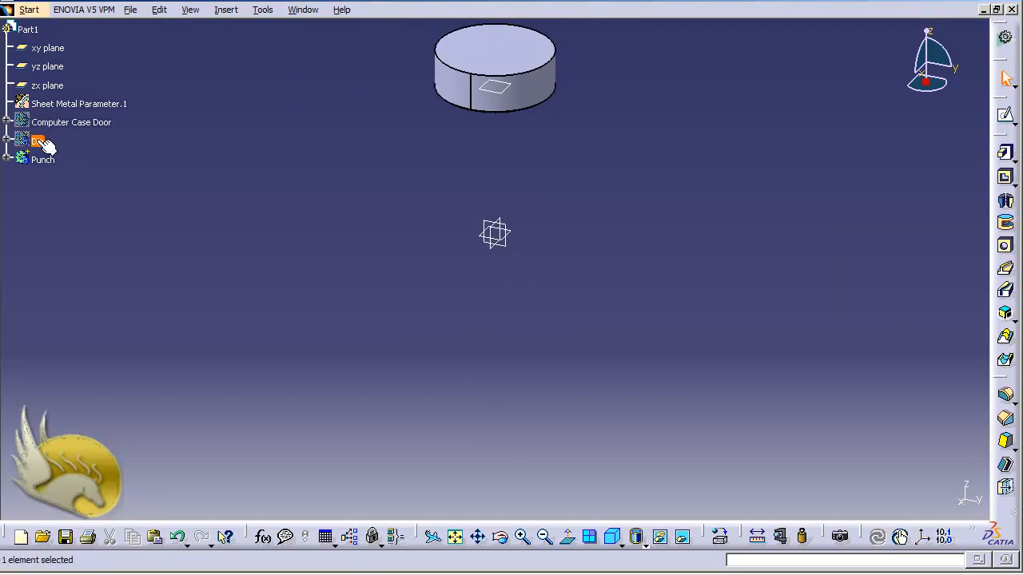
{"action": "right_click", "coordinate": [38, 141]}
{"action": "left_click", "coordinate": [98, 191]}
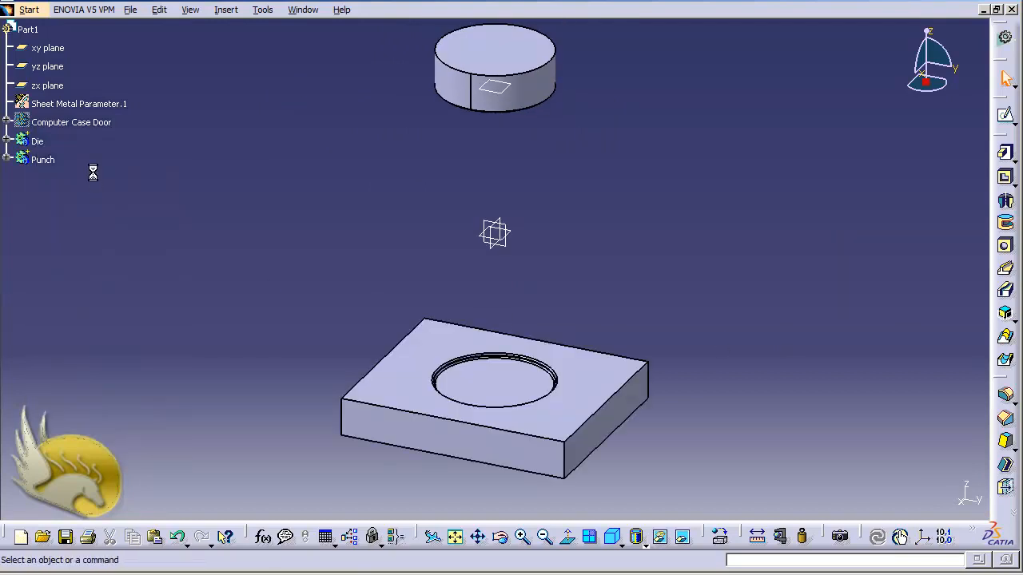
{"action": "right_click", "coordinate": [64, 122]}
{"action": "left_click", "coordinate": [104, 171]}
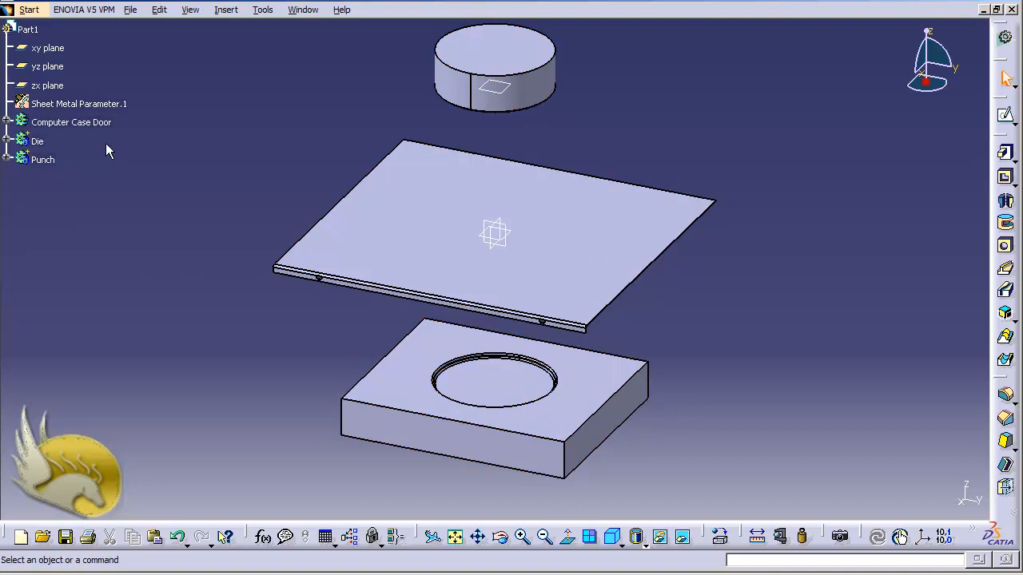
Define the Die body as the in-work object and translate it 200 mm along the Z component
{"action": "right_click", "coordinate": [41, 142]}
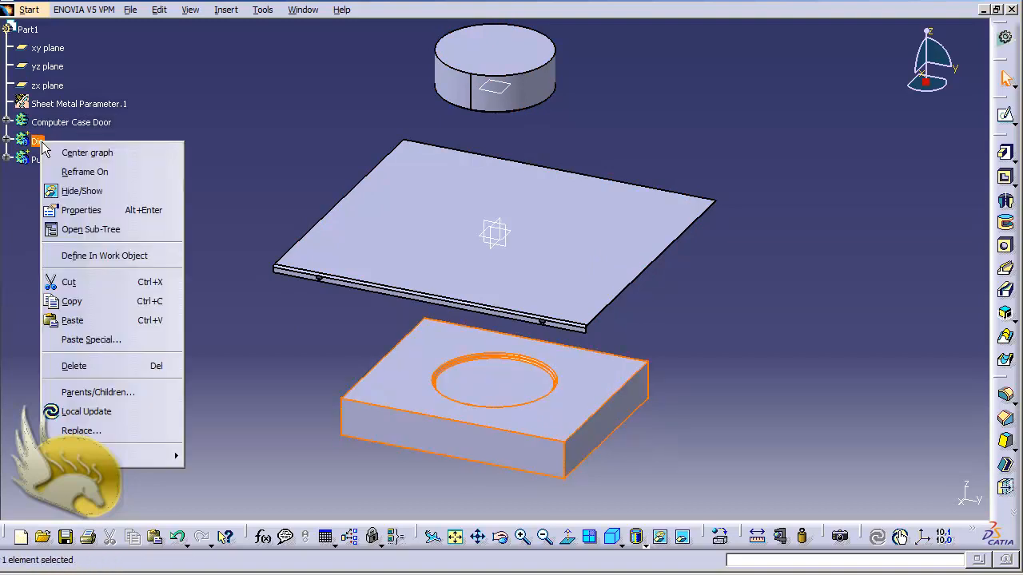
{"action": "left_click", "coordinate": [127, 255]}
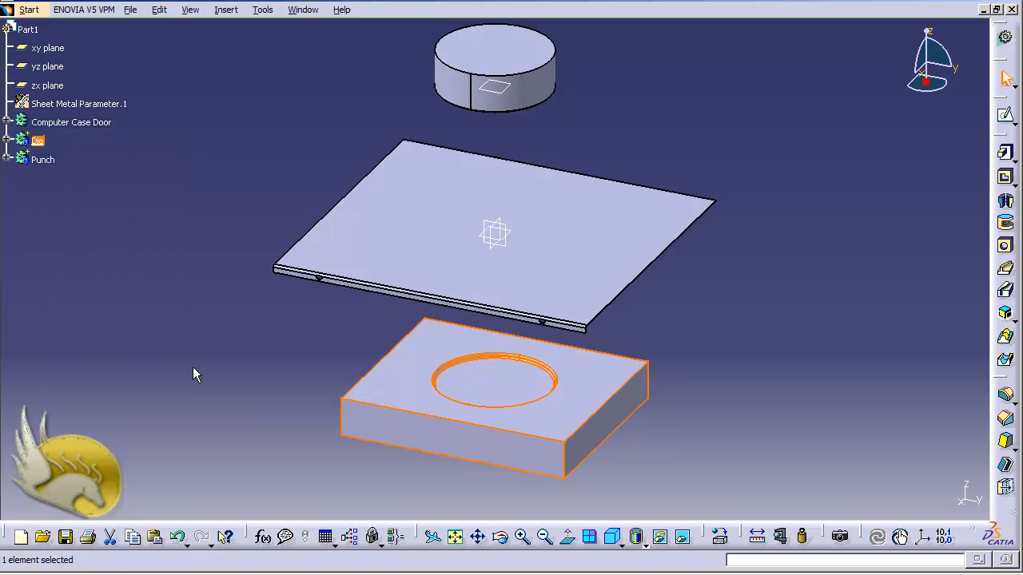
{"action": "left_click", "coordinate": [229, 13]}
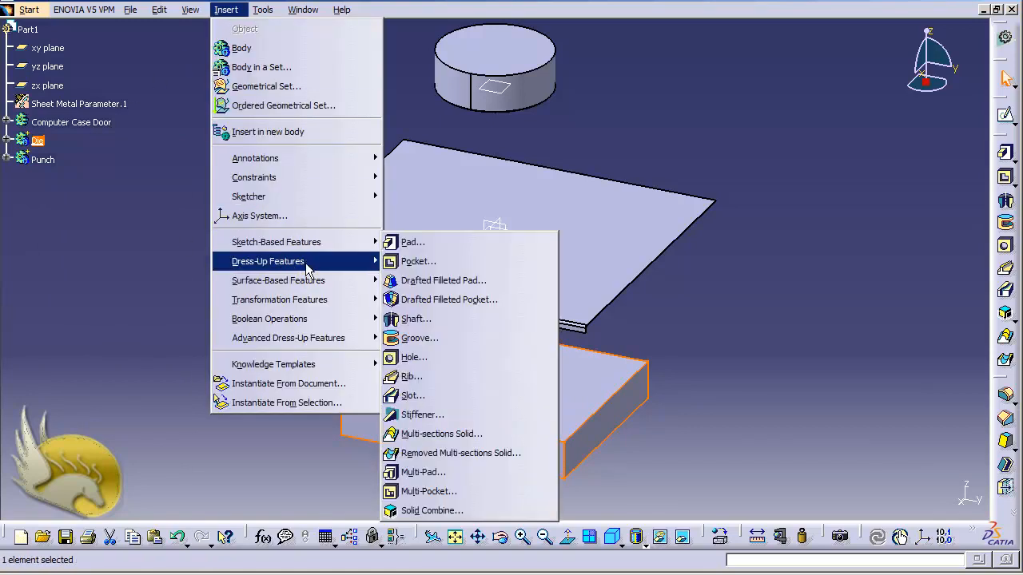
{"action": "mouse_move", "coordinate": [306, 269]}
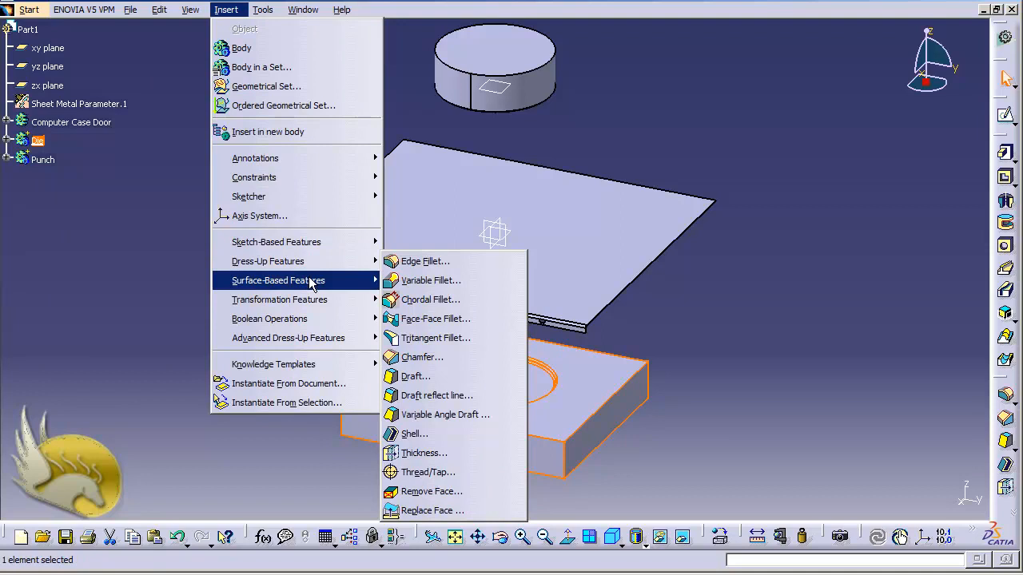
{"action": "mouse_move", "coordinate": [315, 301]}
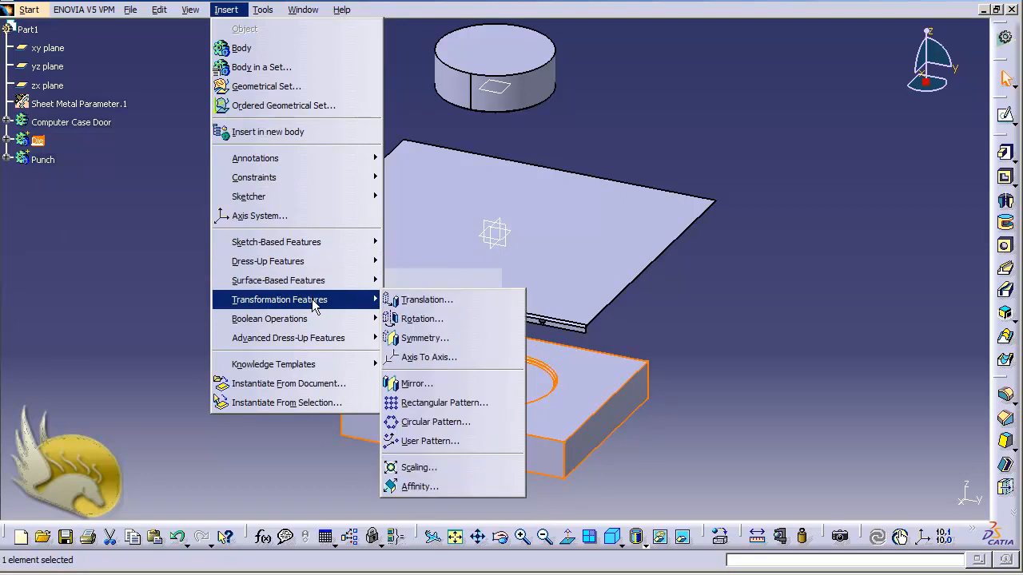
{"action": "left_click", "coordinate": [423, 300]}
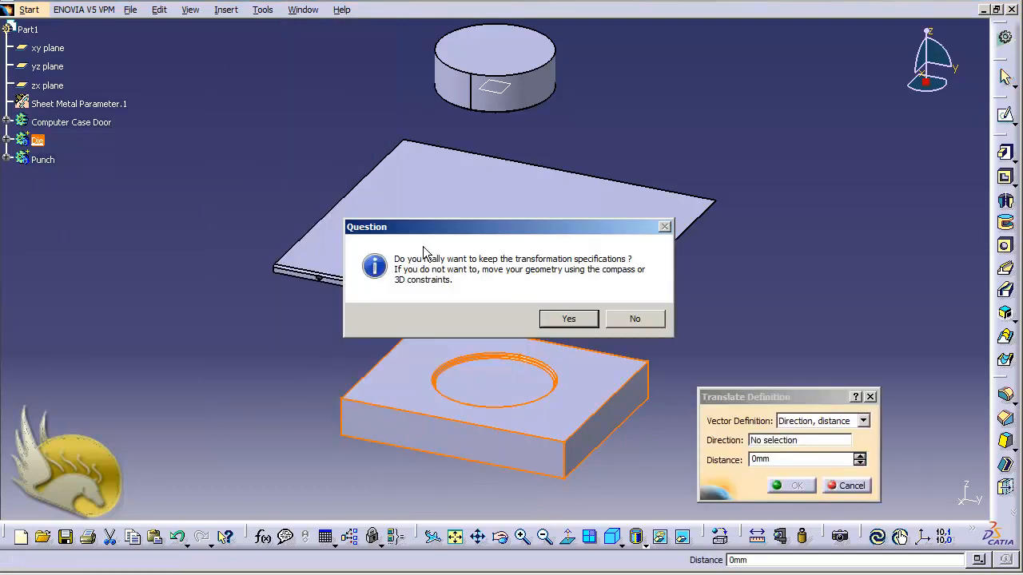
{"action": "left_click", "coordinate": [568, 319]}
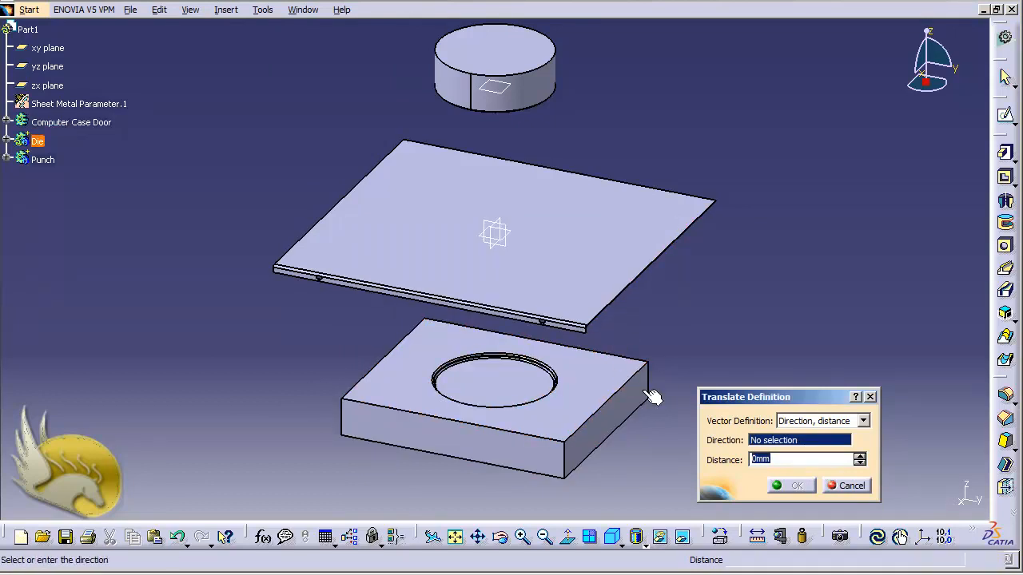
{"action": "type", "text": "200"}
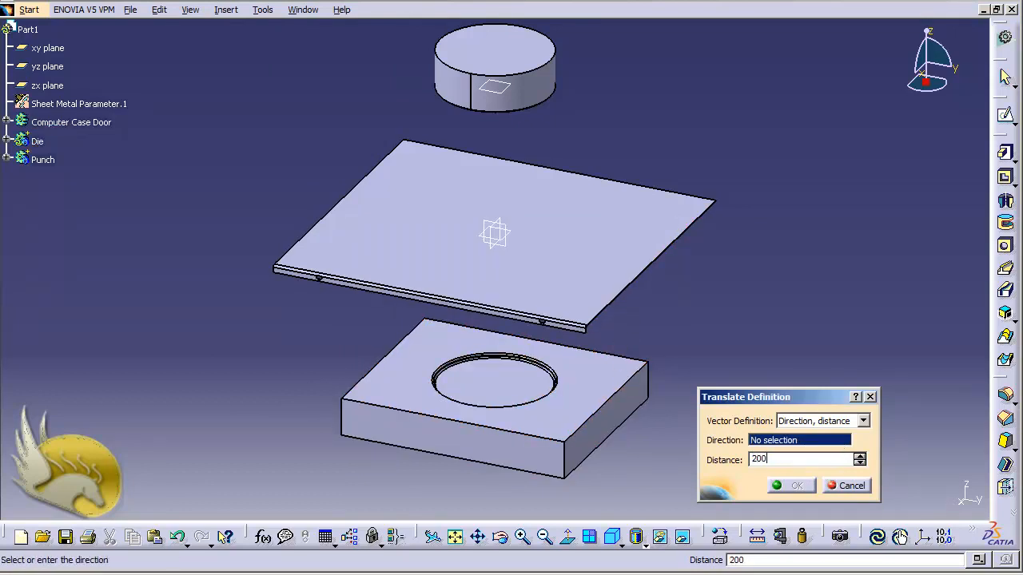
{"action": "right_click", "coordinate": [780, 445]}
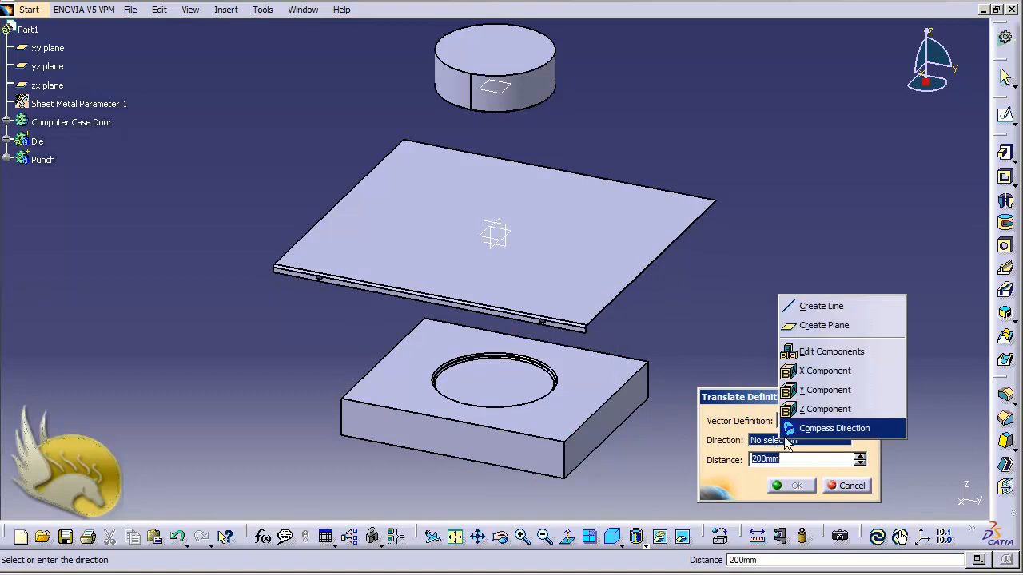
{"action": "left_click", "coordinate": [825, 409]}
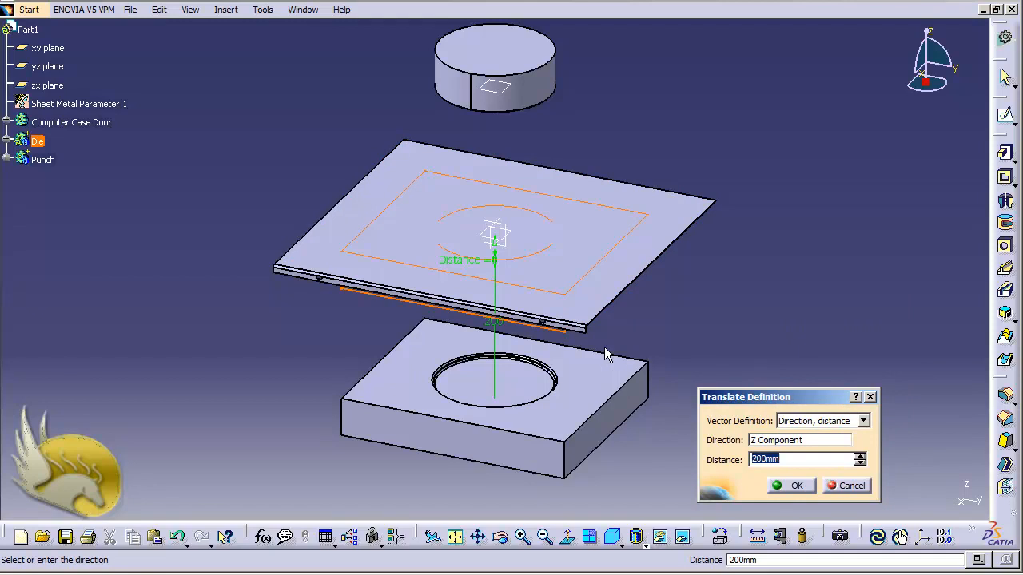
{"action": "left_click", "coordinate": [791, 486]}
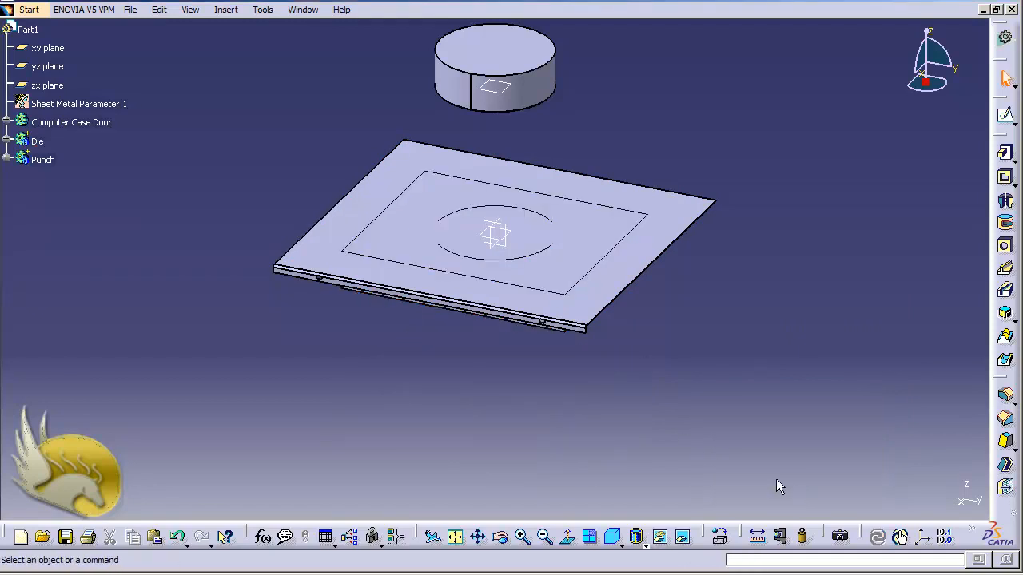
Define the Punch body as the in-work object and translate it -204 mm along the Z component
{"action": "right_click", "coordinate": [48, 162]}
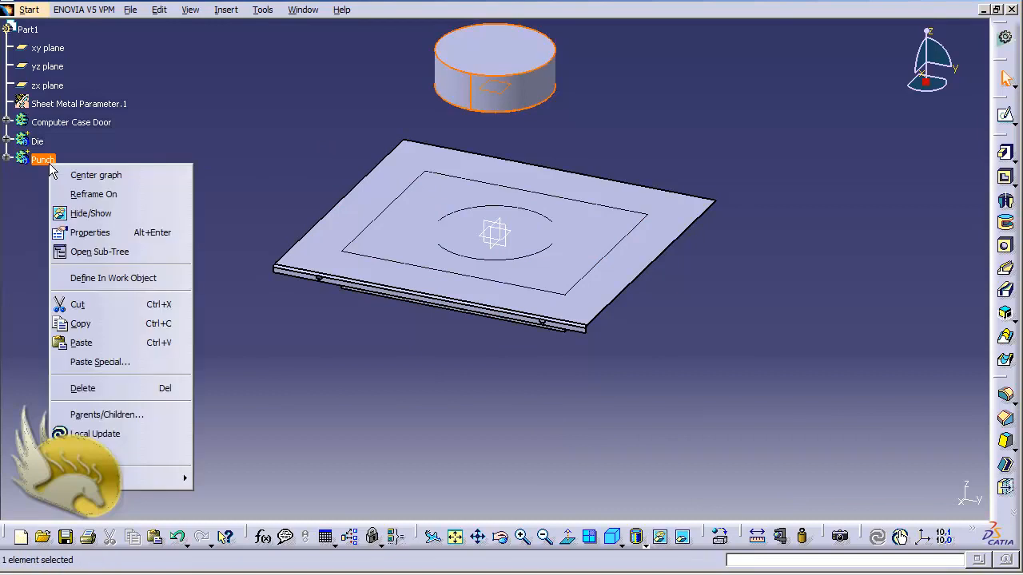
{"action": "left_click", "coordinate": [147, 280]}
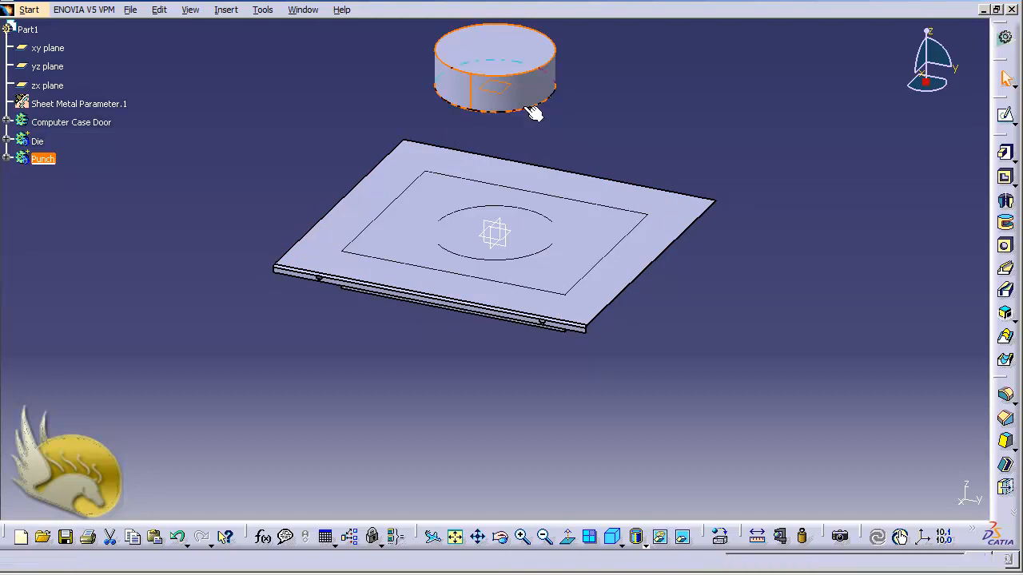
{"action": "left_click", "coordinate": [221, 11]}
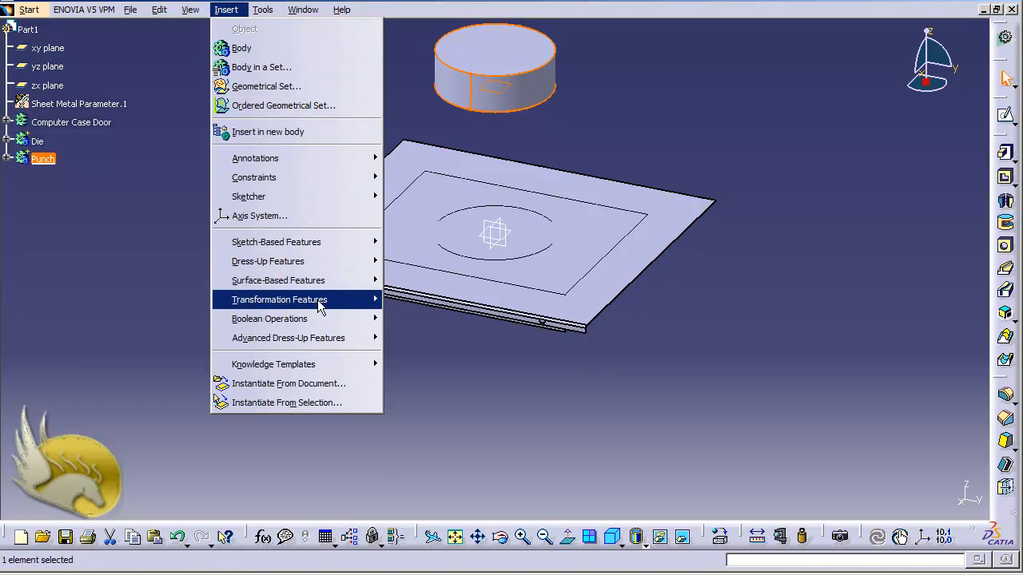
{"action": "mouse_move", "coordinate": [319, 300]}
{"action": "left_click", "coordinate": [427, 300]}
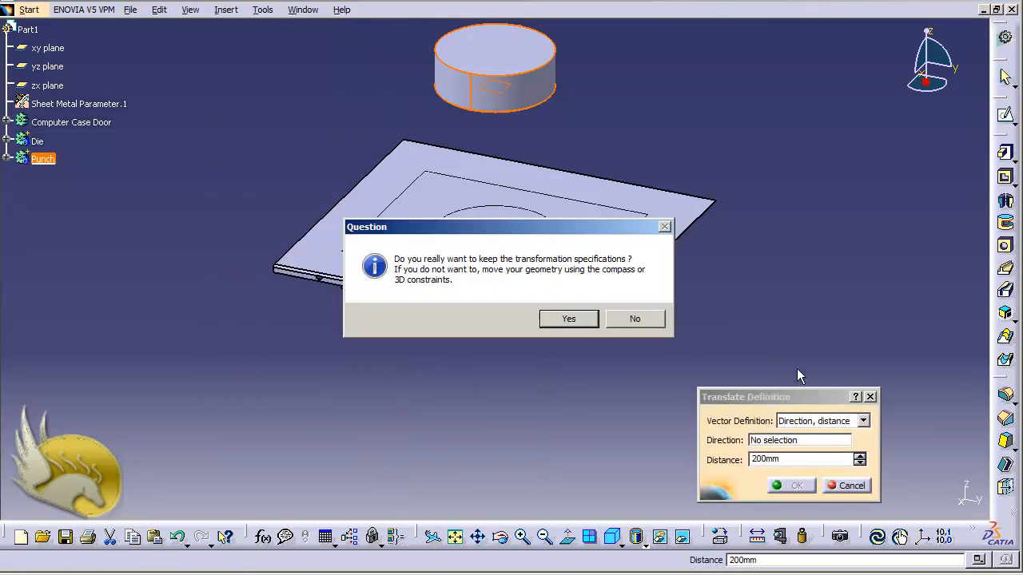
{"action": "left_click", "coordinate": [584, 316]}
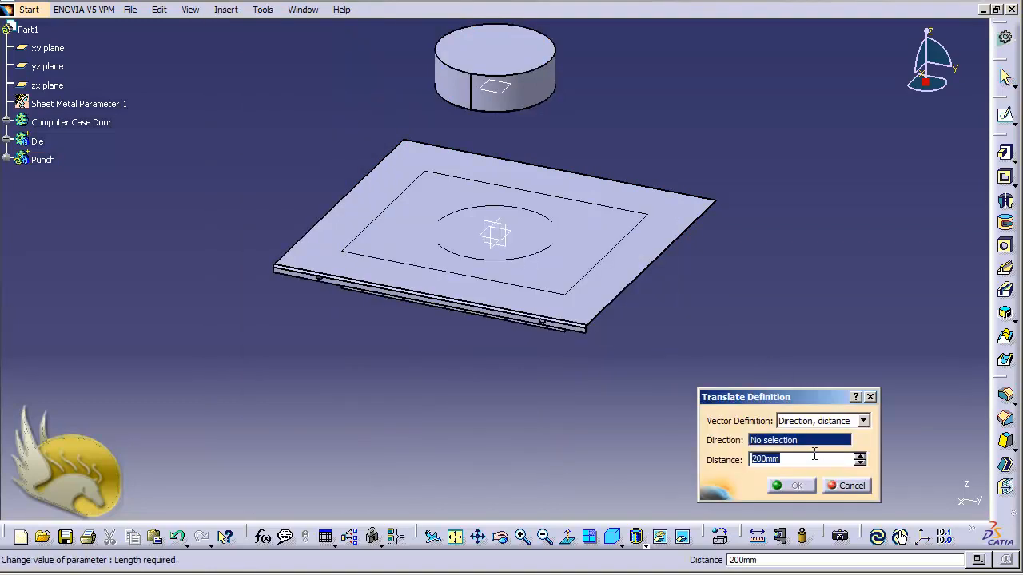
{"action": "type", "text": "-204"}
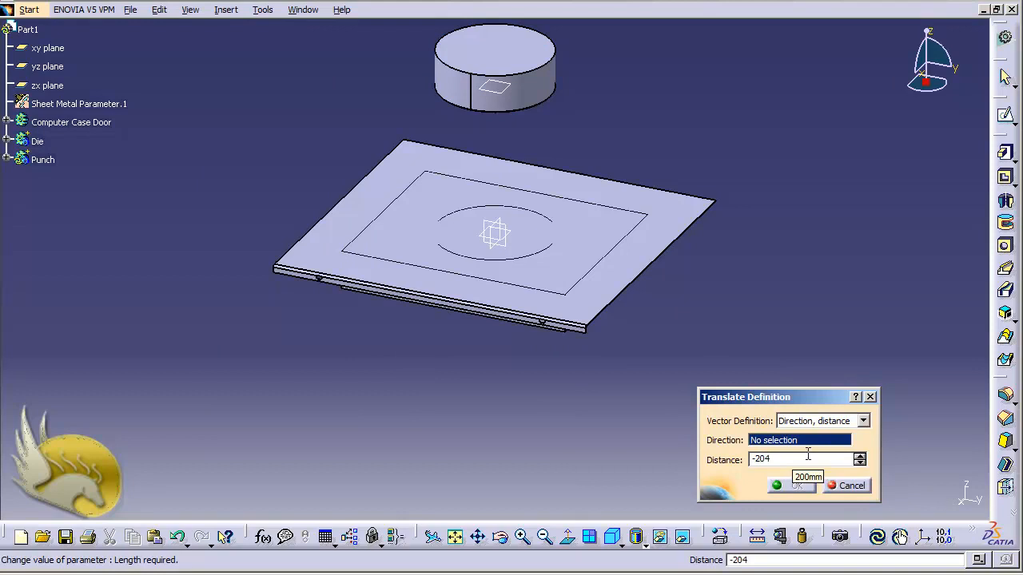
{"action": "key", "text": "Return"}
{"action": "right_click", "coordinate": [790, 440]}
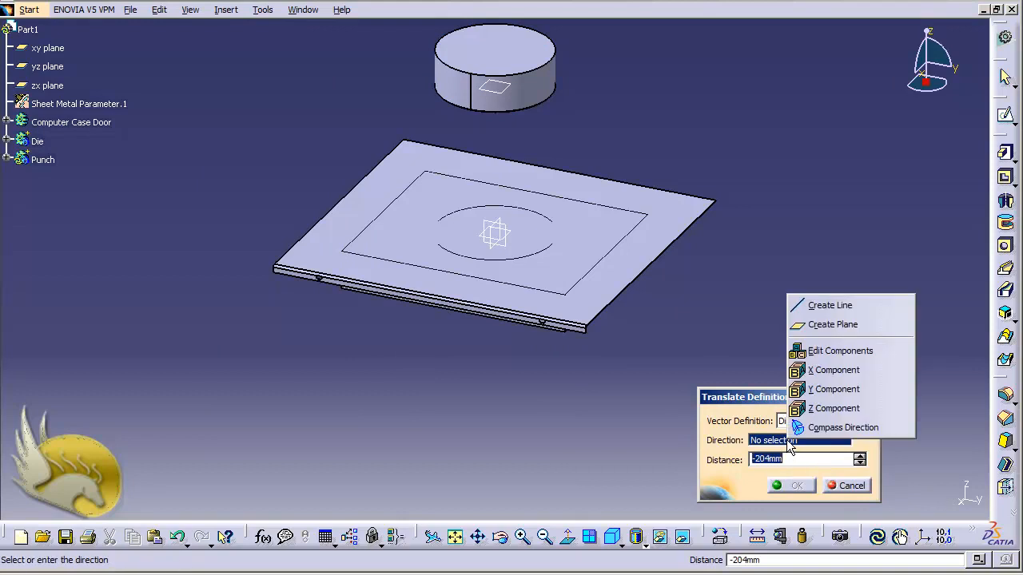
{"action": "left_click", "coordinate": [818, 412]}
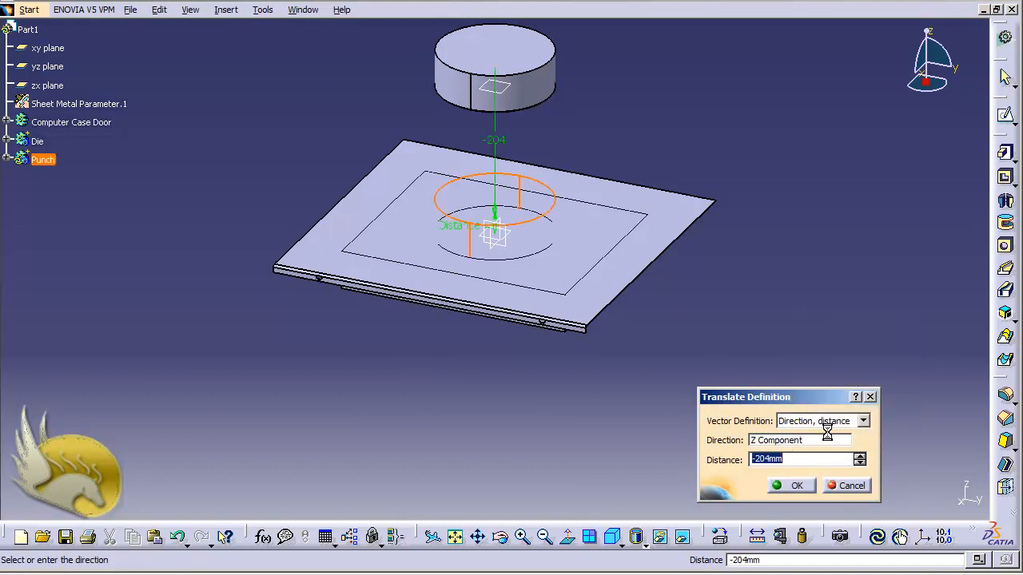
{"action": "left_click", "coordinate": [802, 485]}
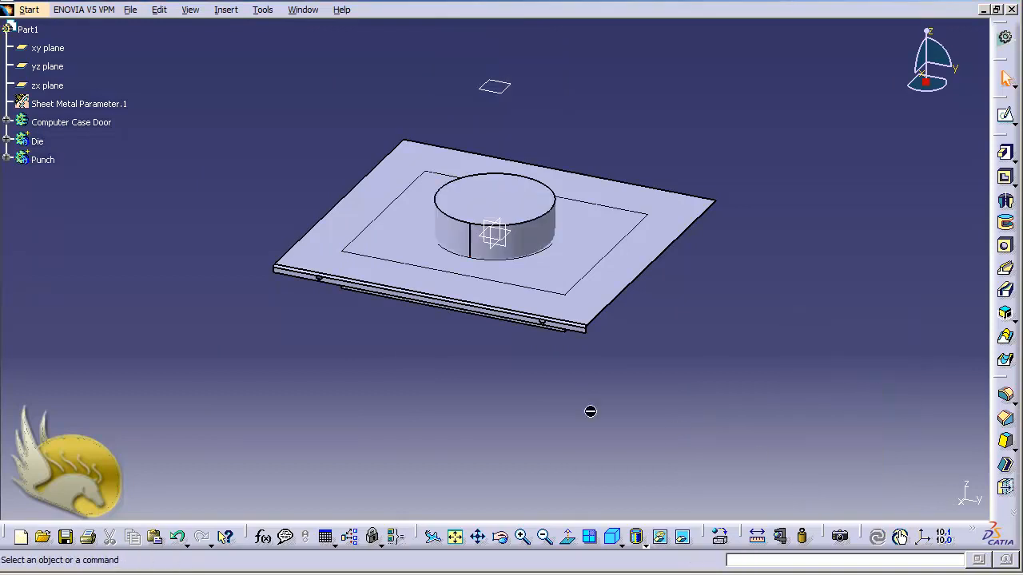
Hide the Punch's reference plane above the door and switch to the Generative Sheetmetal Design workbench
{"action": "right_click", "coordinate": [505, 87]}
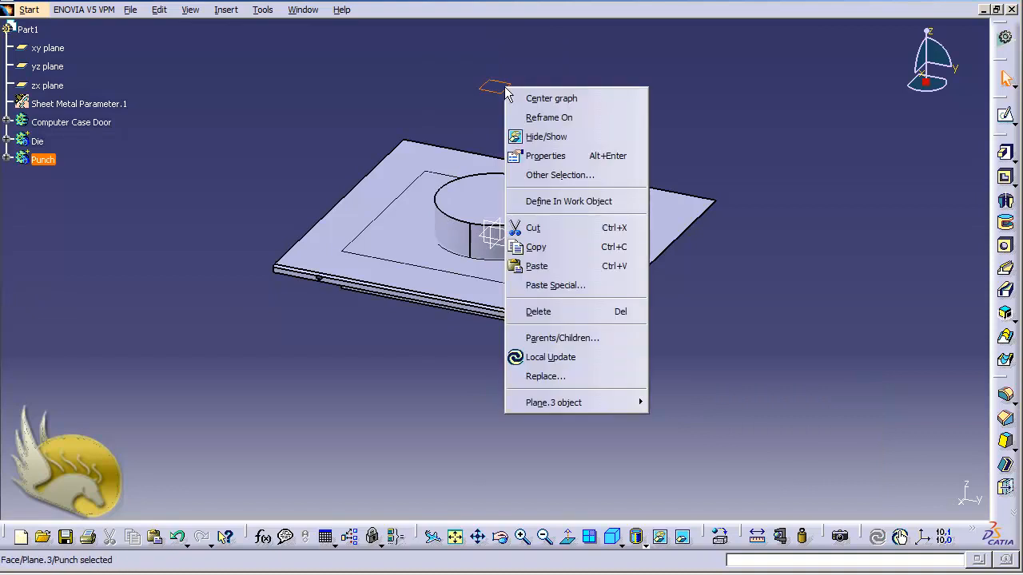
{"action": "left_click", "coordinate": [556, 137]}
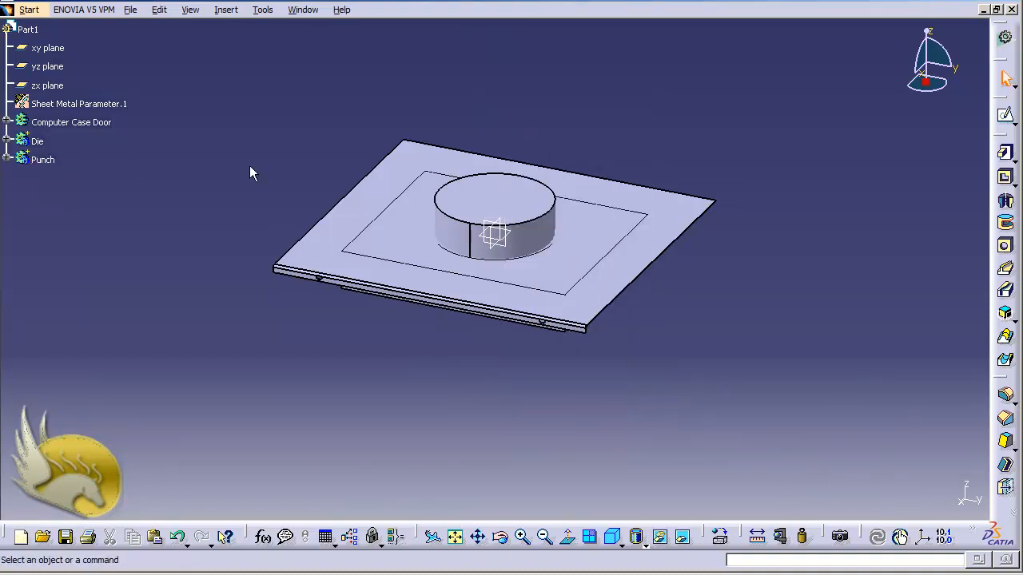
{"action": "left_click", "coordinate": [29, 10]}
{"action": "mouse_move", "coordinate": [94, 53]}
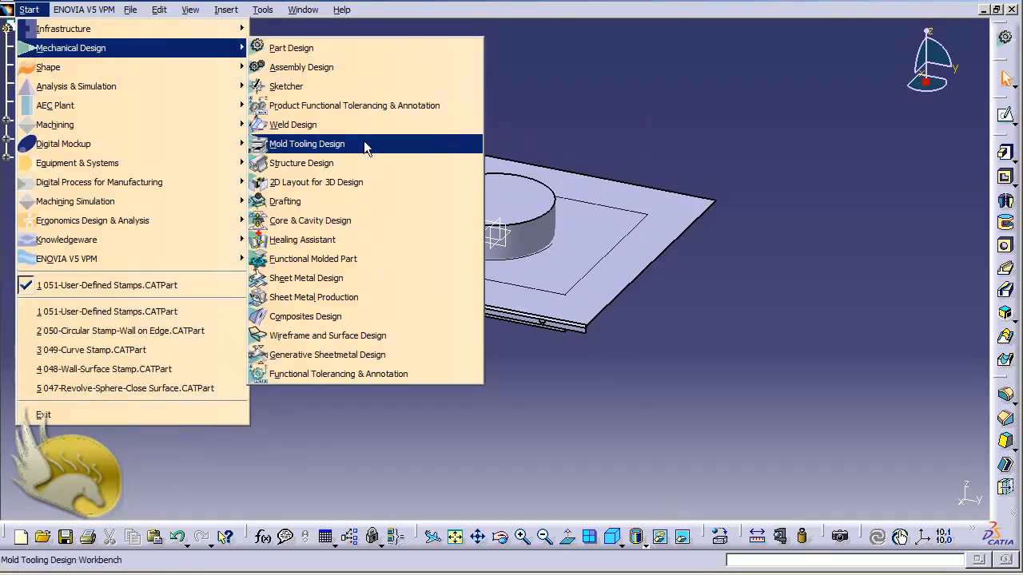
{"action": "left_click", "coordinate": [374, 355]}
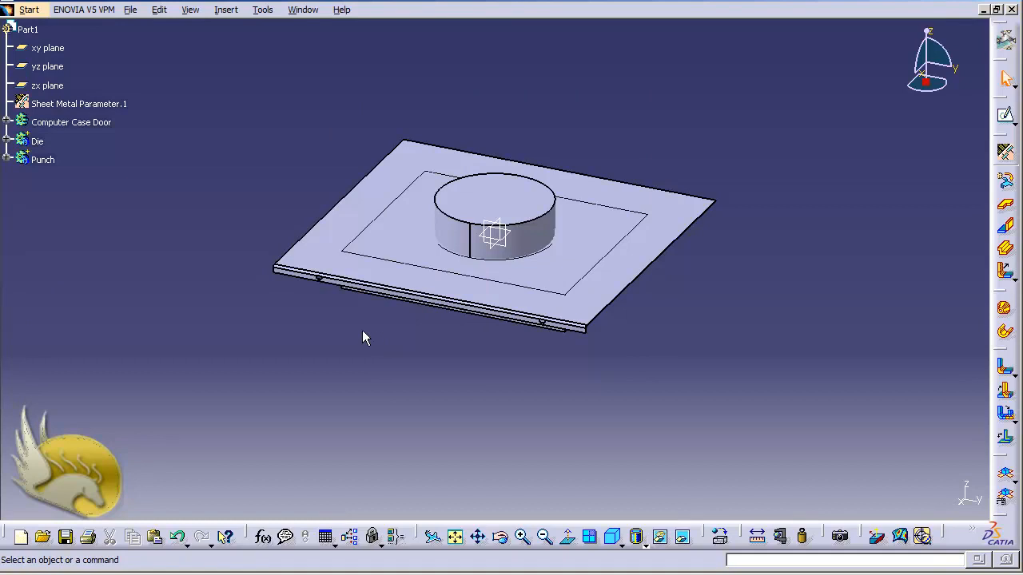
{"action": "left_click", "coordinate": [221, 12]}
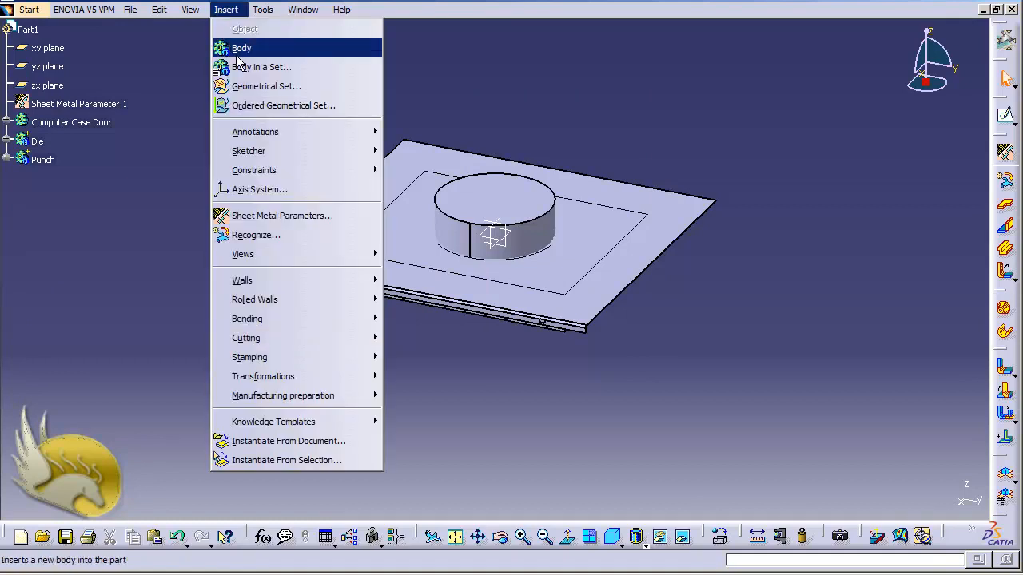
{"action": "mouse_move", "coordinate": [335, 369]}
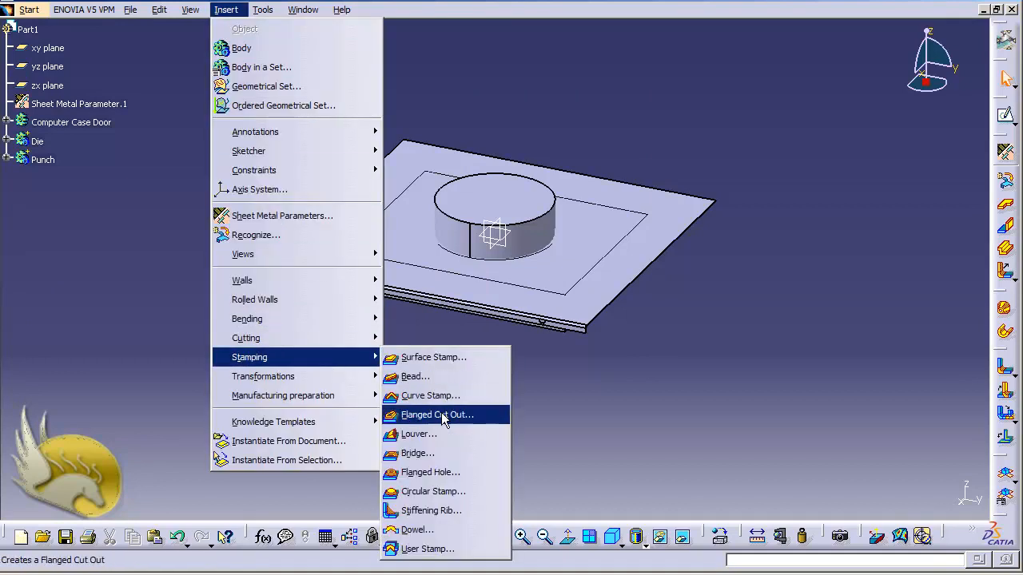
{"action": "left_click", "coordinate": [461, 550]}
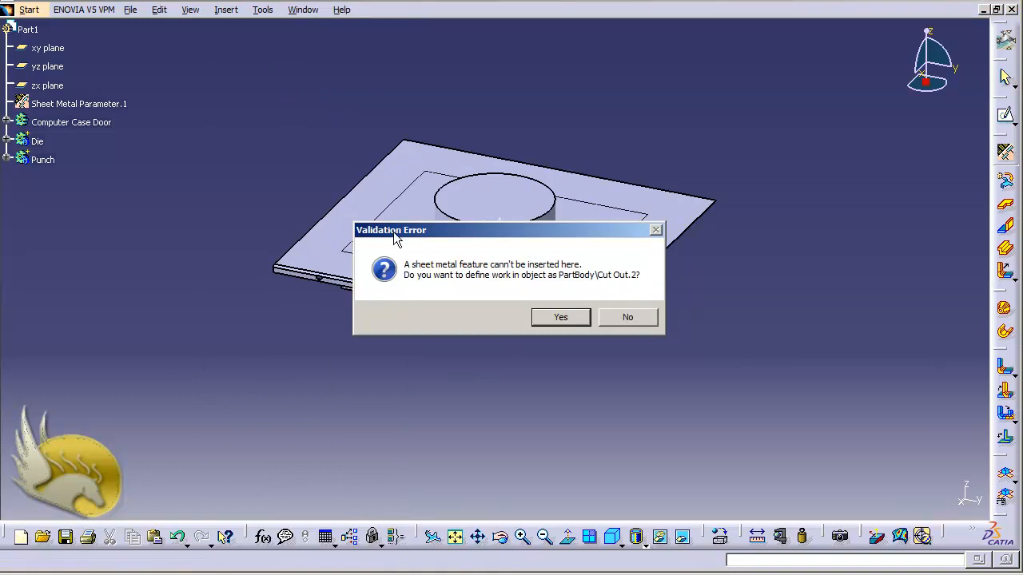
{"action": "left_click", "coordinate": [627, 318]}
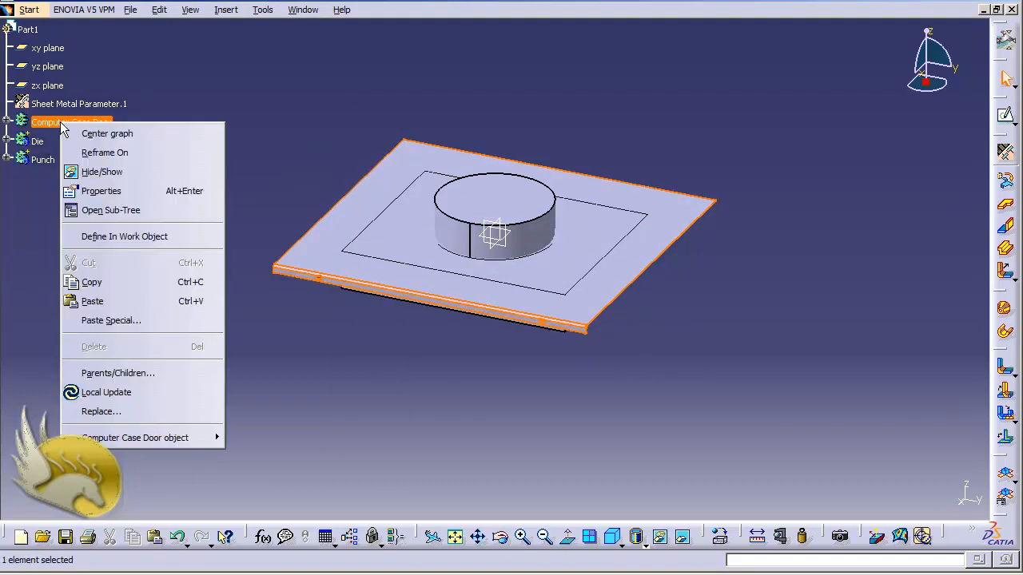
Define the Computer Case Door body as the in-work object
{"action": "left_click", "coordinate": [130, 236]}
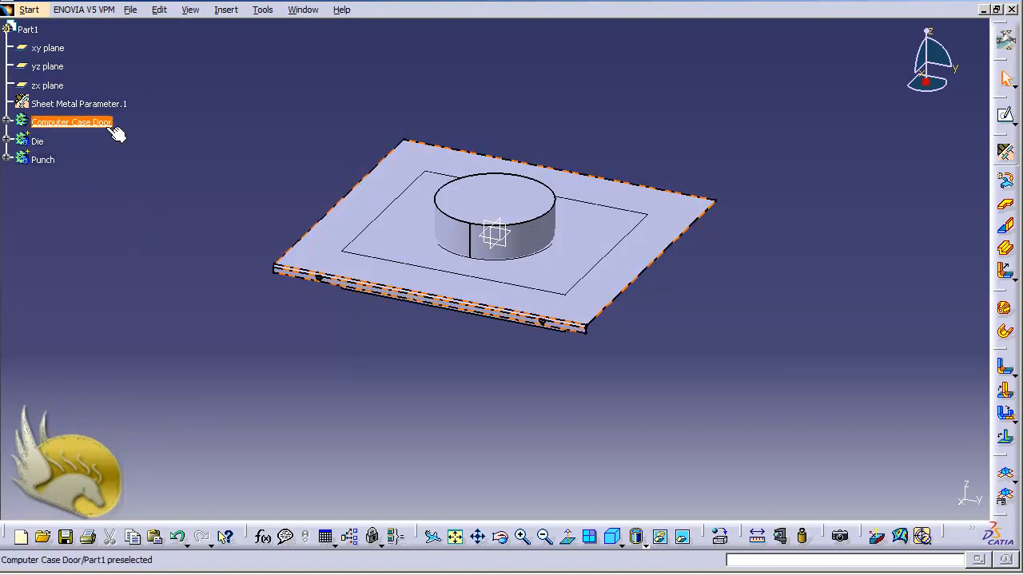
{"action": "right_click", "coordinate": [105, 125]}
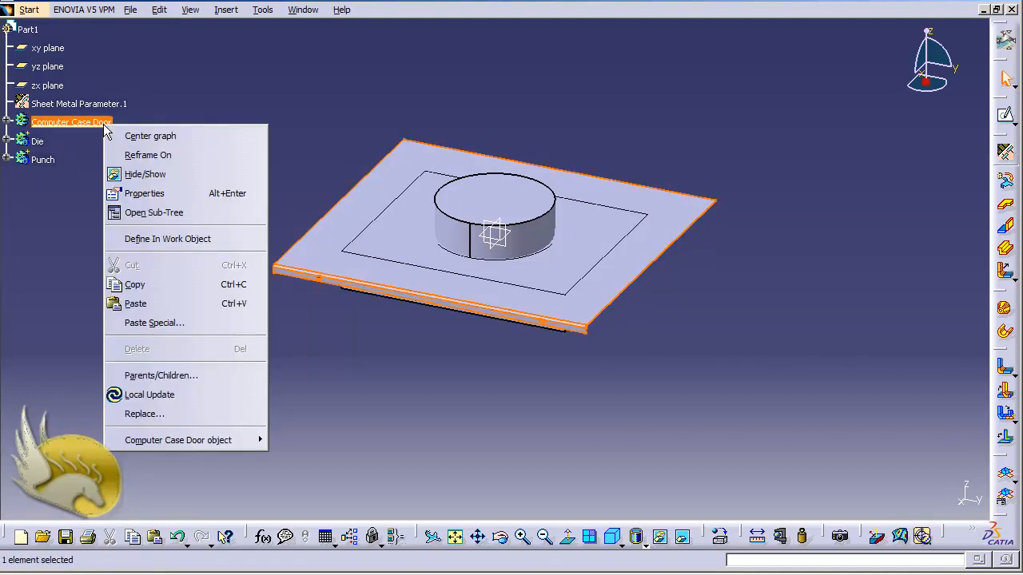
{"action": "left_click", "coordinate": [178, 238]}
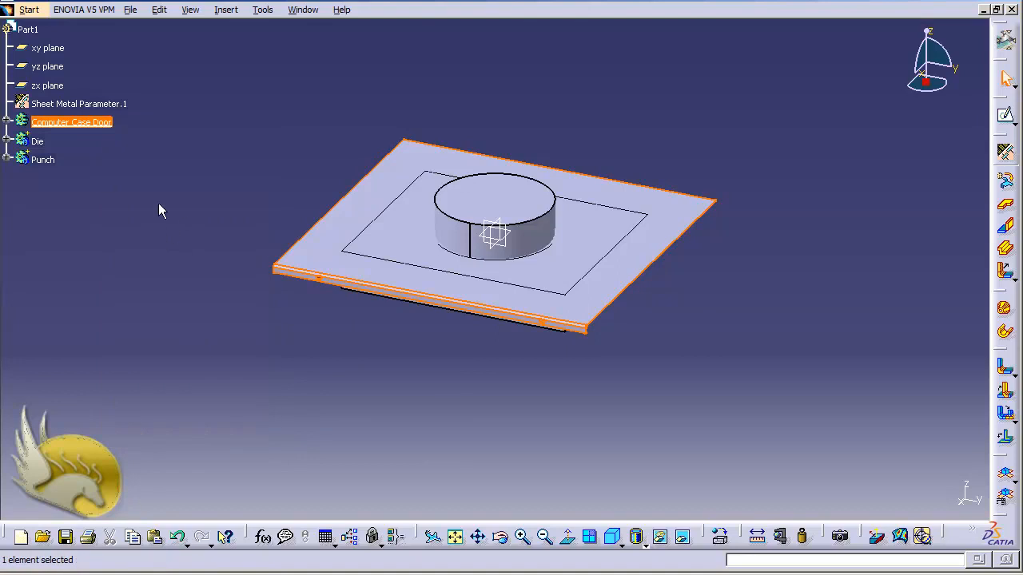
Create a User Stamp on the door's large upper face using the punch-and-die type, the Punch and Die bodies, and Position on context
{"action": "left_click", "coordinate": [225, 10]}
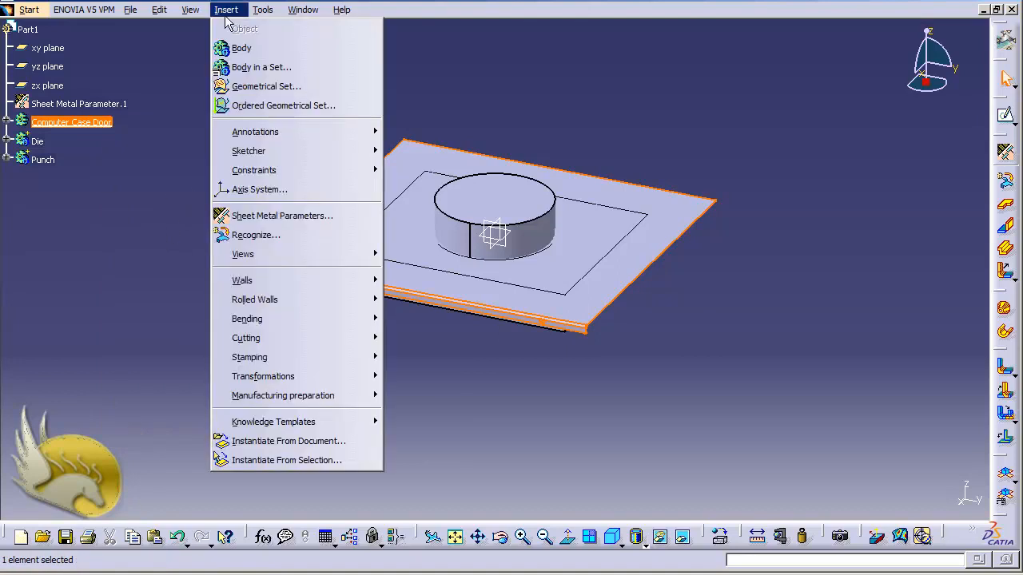
{"action": "mouse_move", "coordinate": [322, 356]}
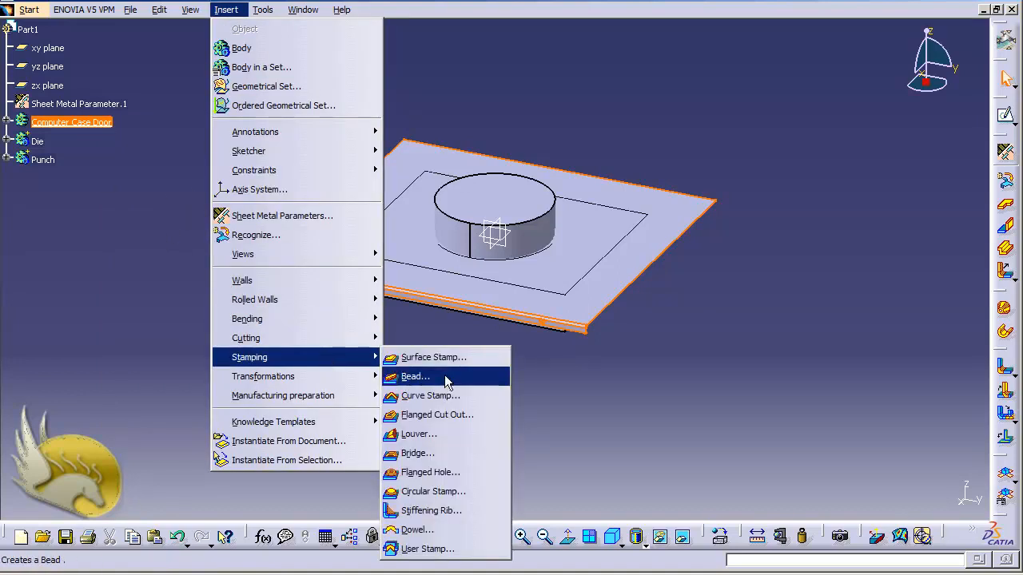
{"action": "left_click", "coordinate": [477, 548]}
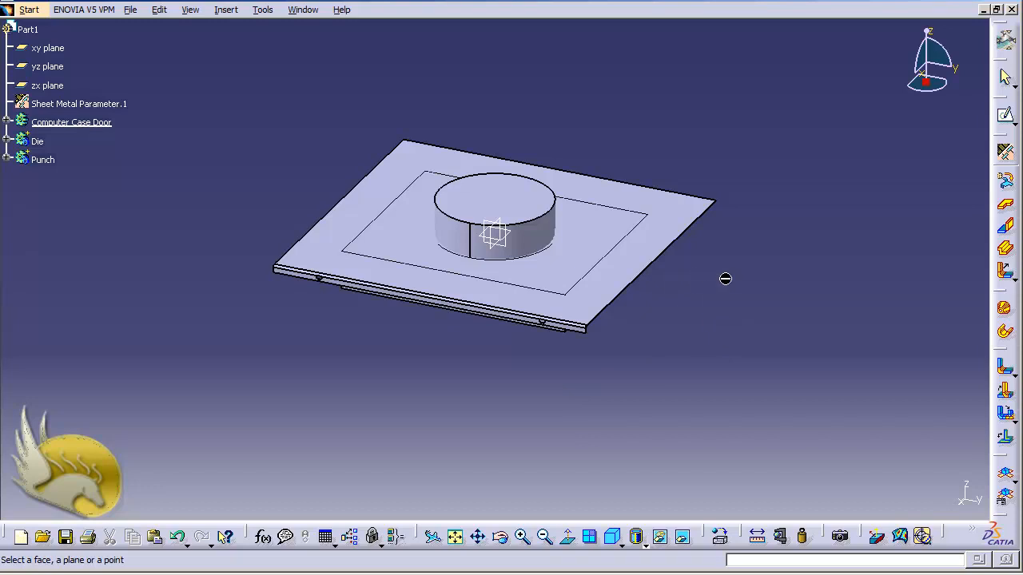
{"action": "left_click", "coordinate": [649, 209]}
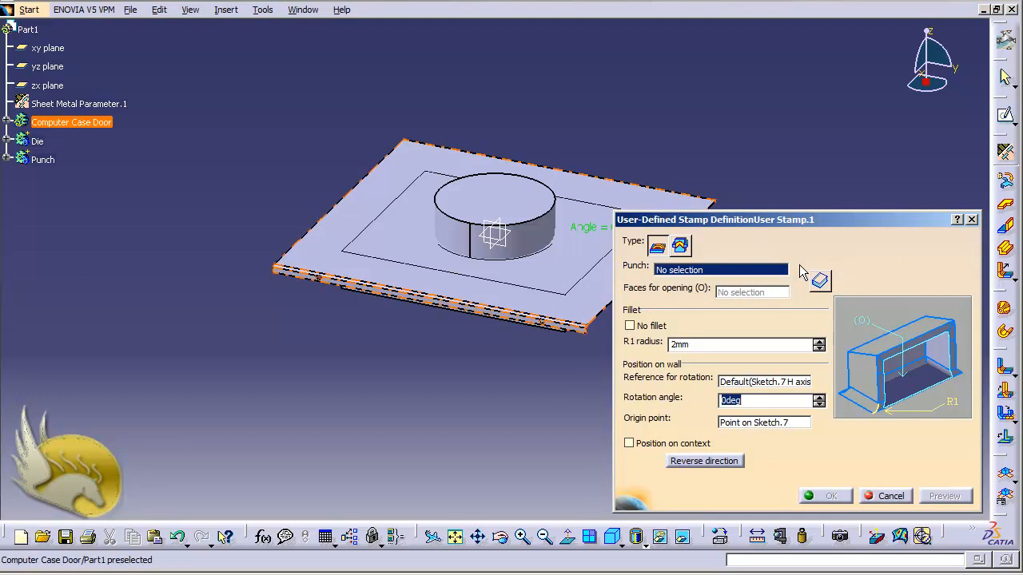
{"action": "left_click", "coordinate": [681, 247]}
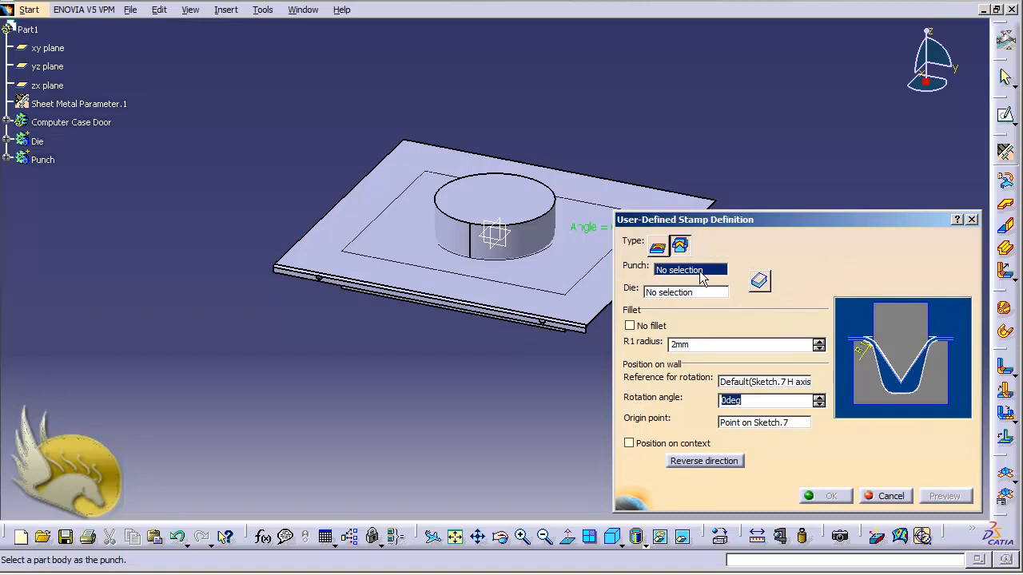
{"action": "left_click", "coordinate": [524, 224]}
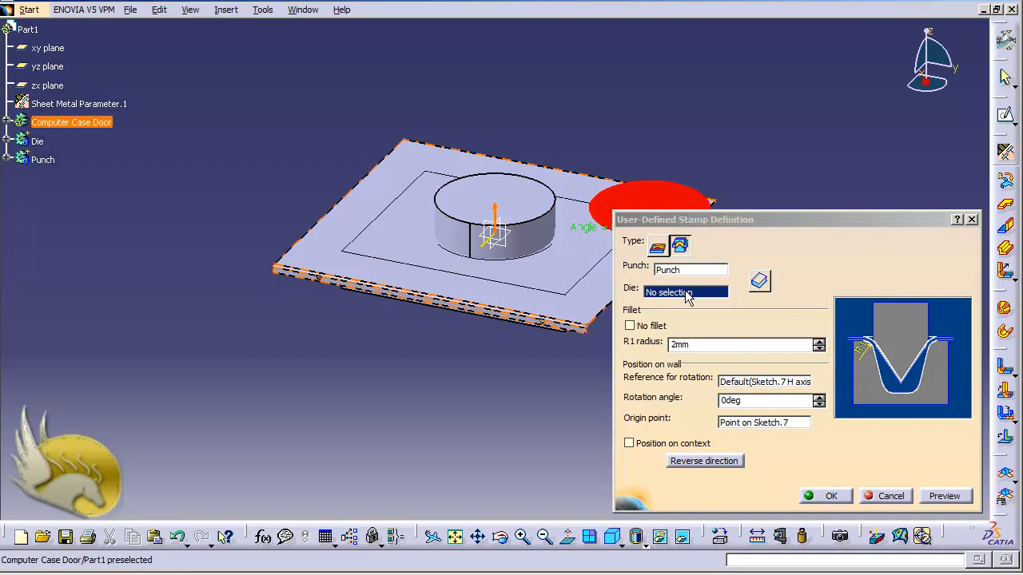
{"action": "left_click", "coordinate": [40, 142]}
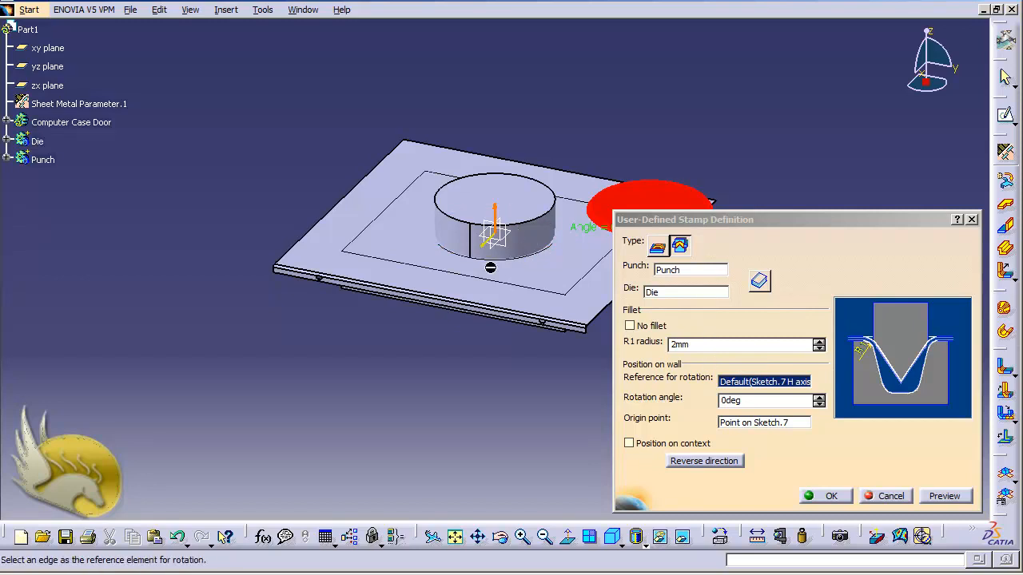
{"action": "left_click", "coordinate": [630, 445]}
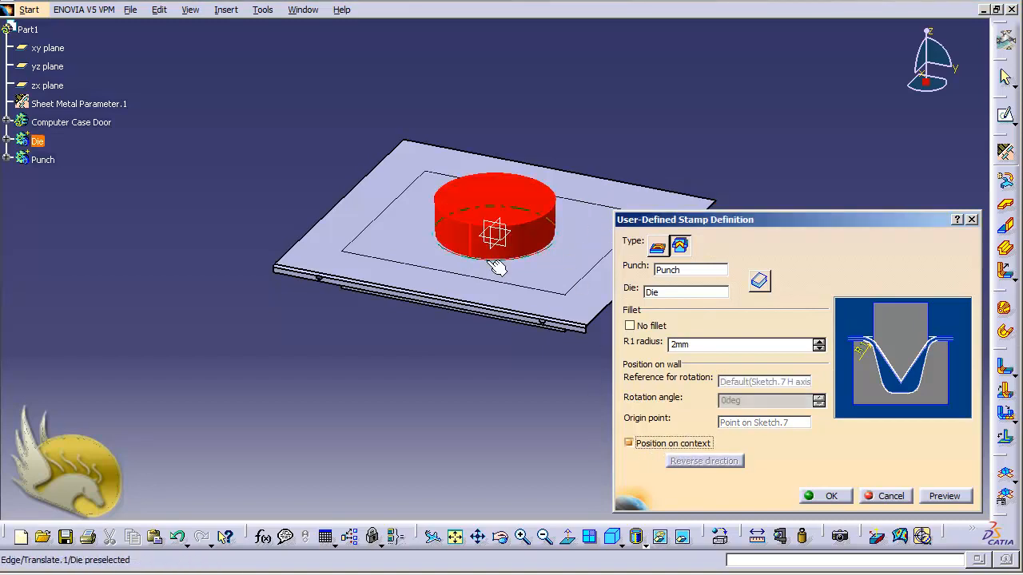
{"action": "left_click", "coordinate": [823, 496]}
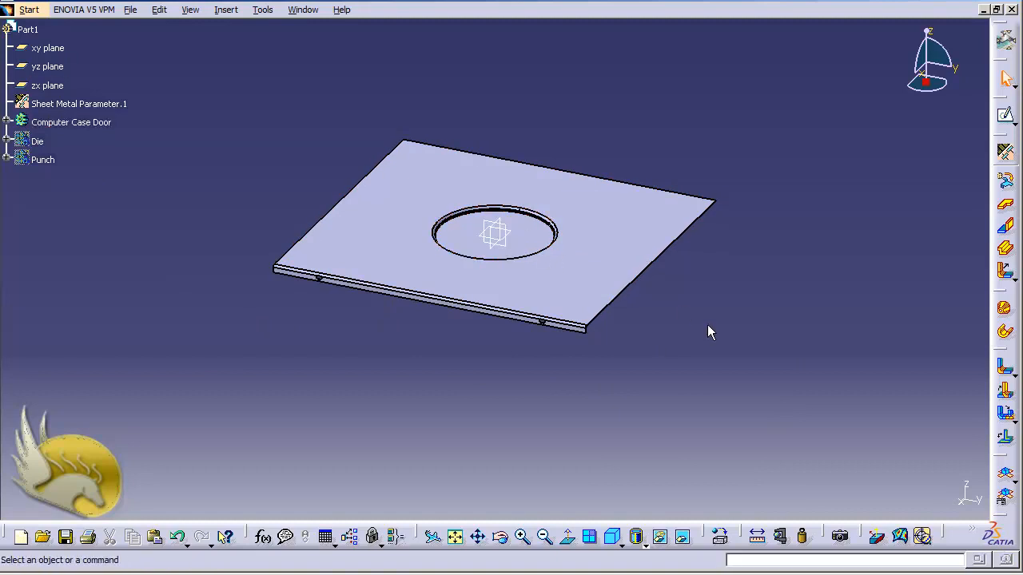
Examine the circular stamp on the computer case door from above and from underneath
{"action": "key", "text": "shift+Down"}
{"action": "key", "text": "shift+Down"}
{"action": "key", "text": "shift+Down"}
{"action": "key", "text": "shift+Down"}
{"action": "key", "text": "shift+Down"}
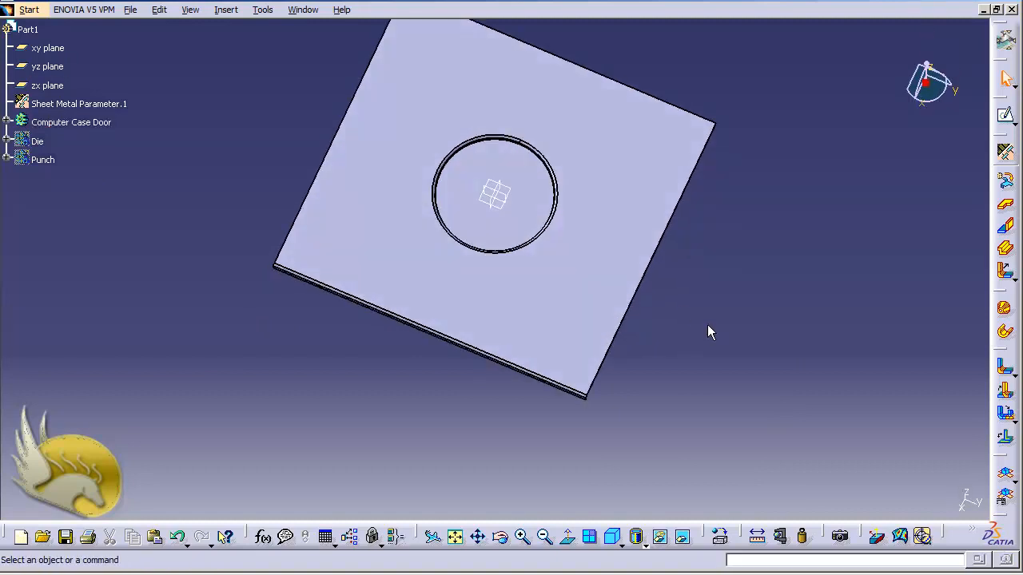
{"action": "key", "text": "shift+Up"}
{"action": "key", "text": "shift+Up"}
{"action": "key", "text": "shift+Up"}
{"action": "key", "text": "shift+Up"}
{"action": "key", "text": "shift+Up"}
{"action": "key", "text": "shift+Up"}
{"action": "key", "text": "shift+Up"}
{"action": "key", "text": "shift+Up"}
{"action": "key", "text": "shift+Up"}
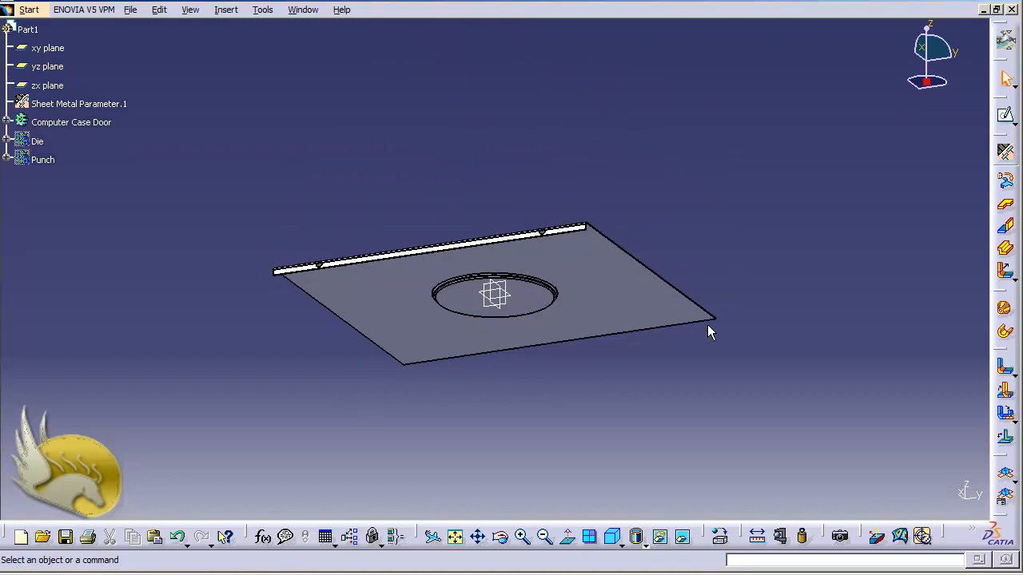
{"action": "key", "text": "shift+Up"}
{"action": "key", "text": "shift+Up"}
{"action": "key", "text": "shift+Up"}
{"action": "key", "text": "shift+Up"}
{"action": "key", "text": "shift+Up"}
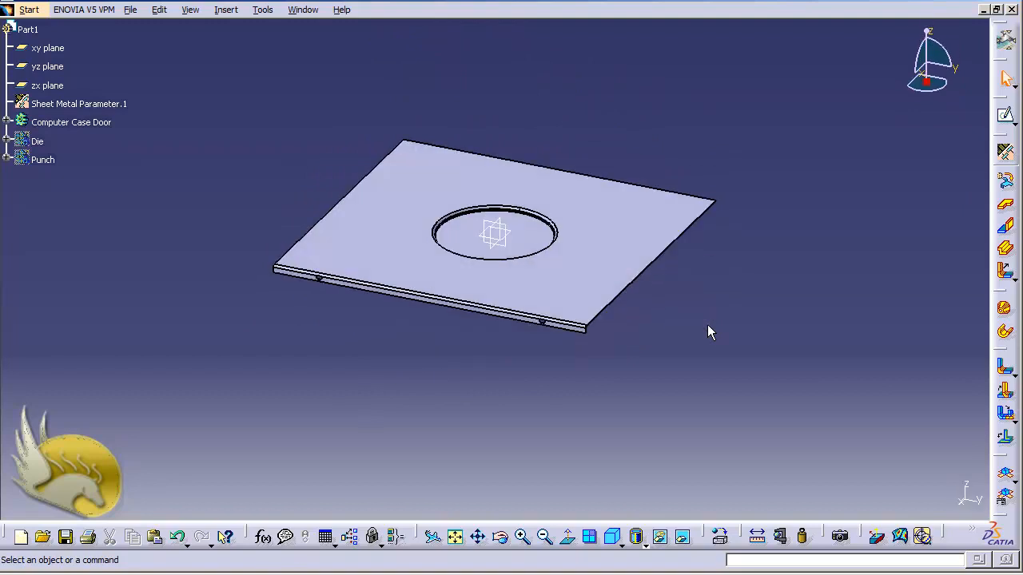